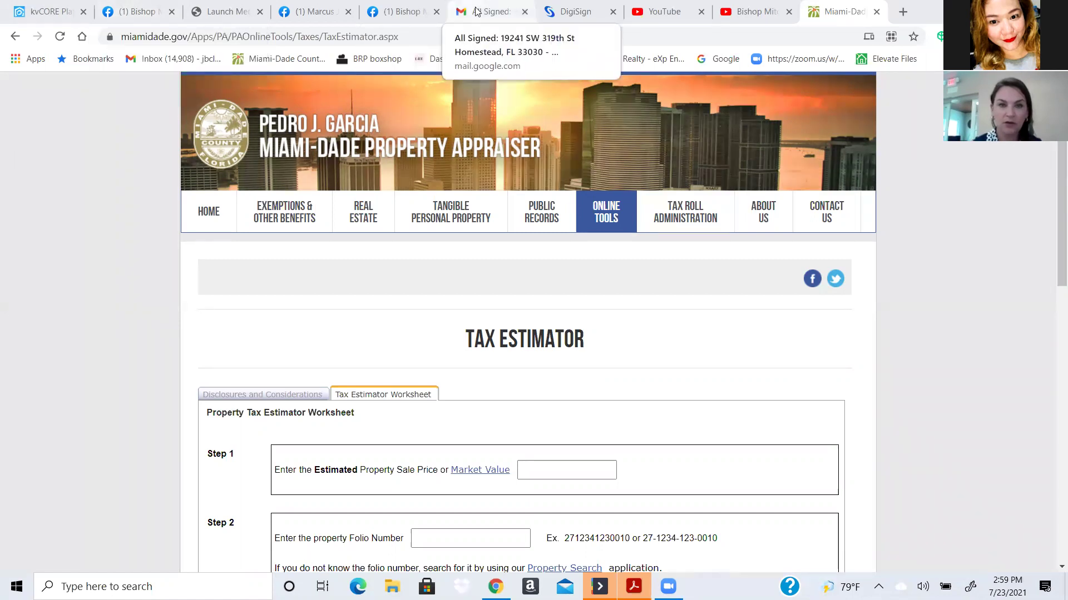
- Google 'miami dade tax estimator' and open the official Property Tax Estimator page
click(584, 10)
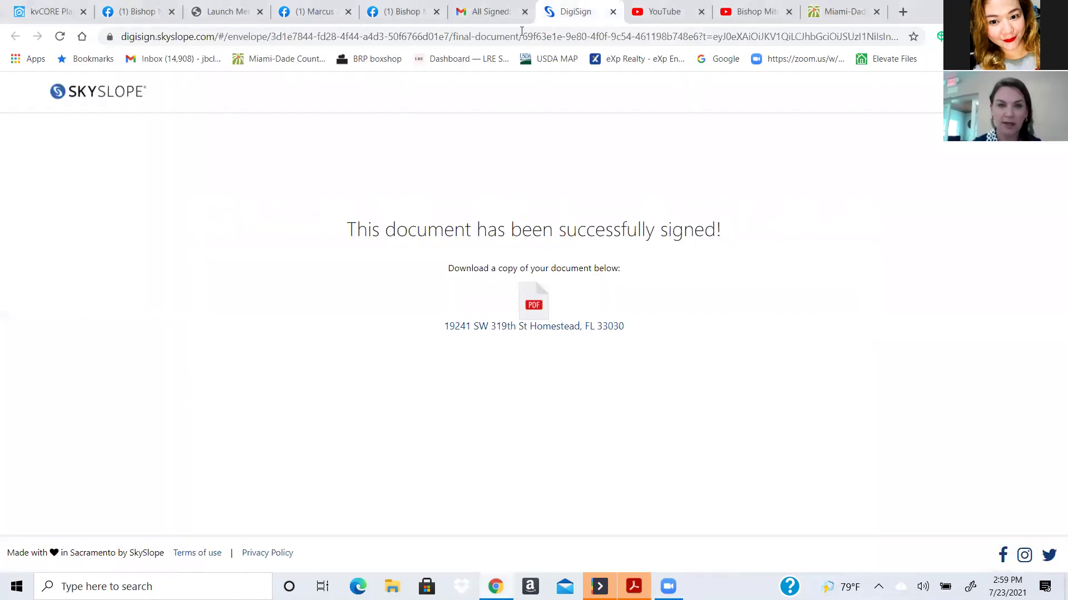
click(506, 35)
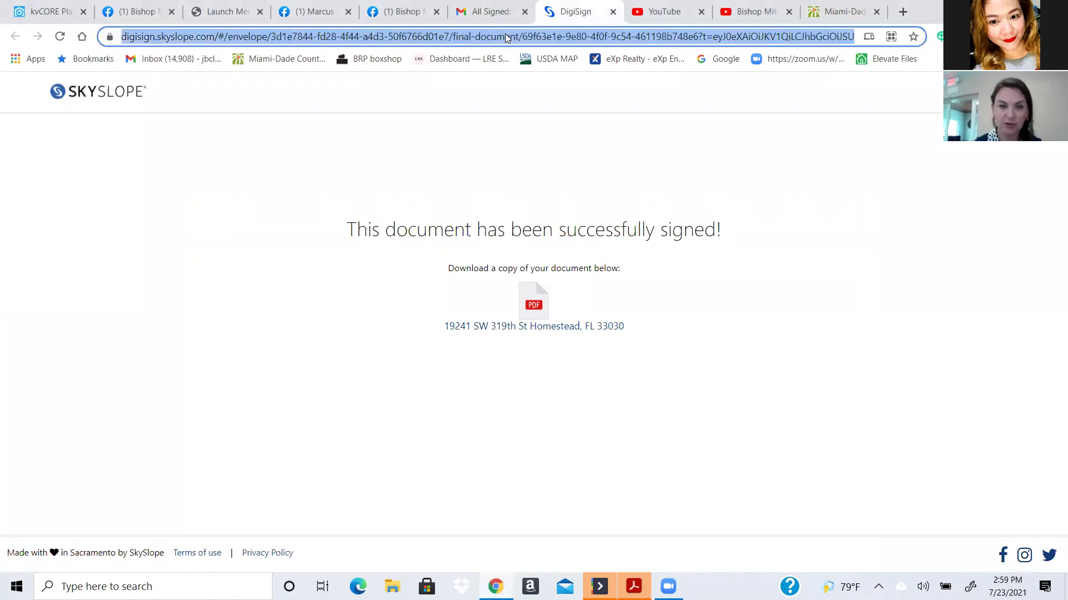
text(miamidade.gov/pa/real_estate.asp)
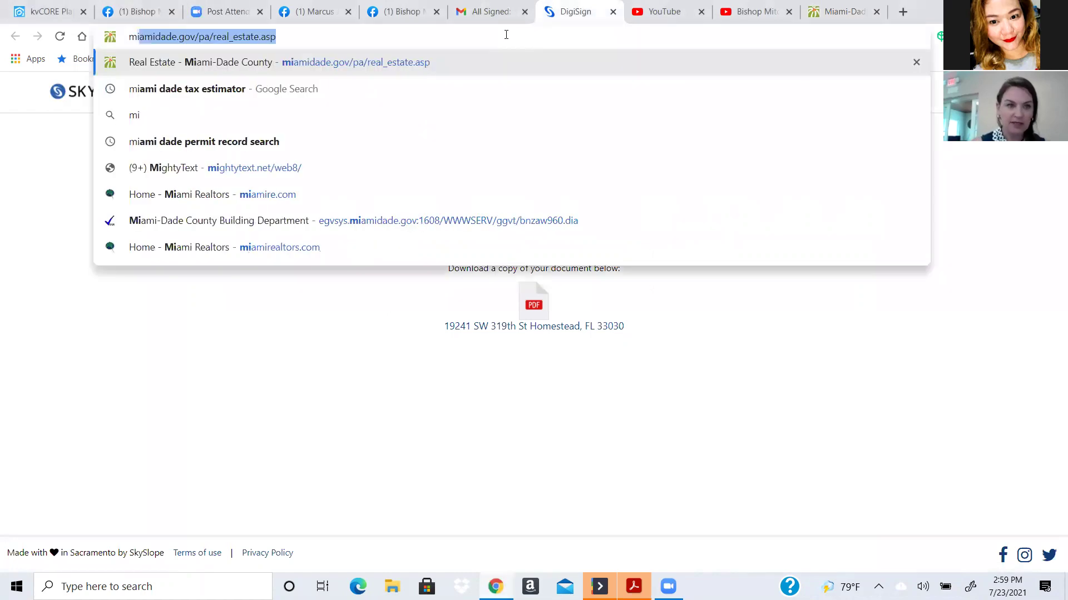
click(371, 93)
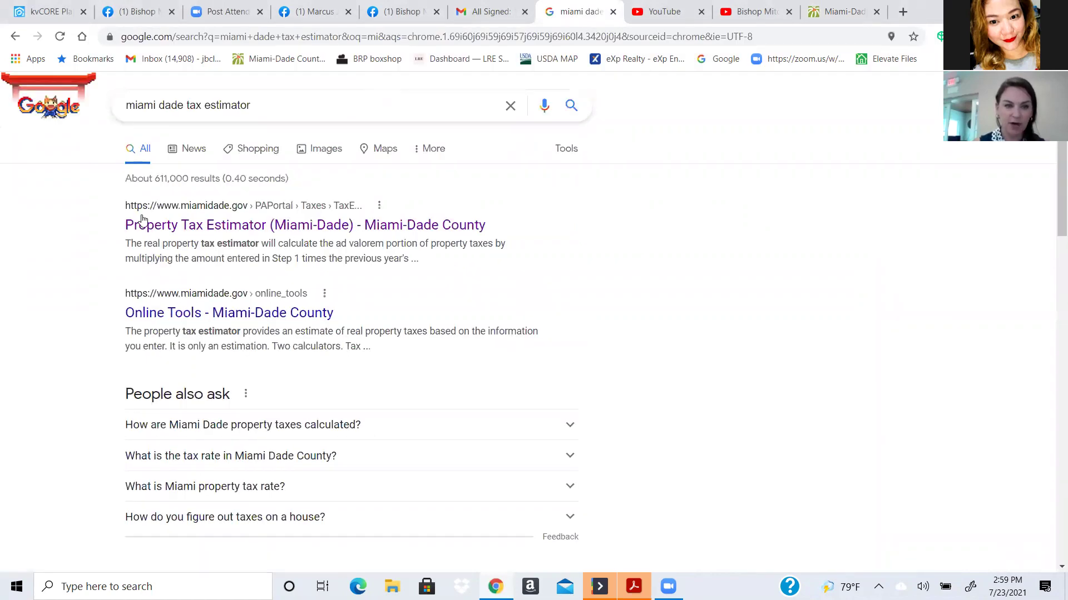
click(241, 226)
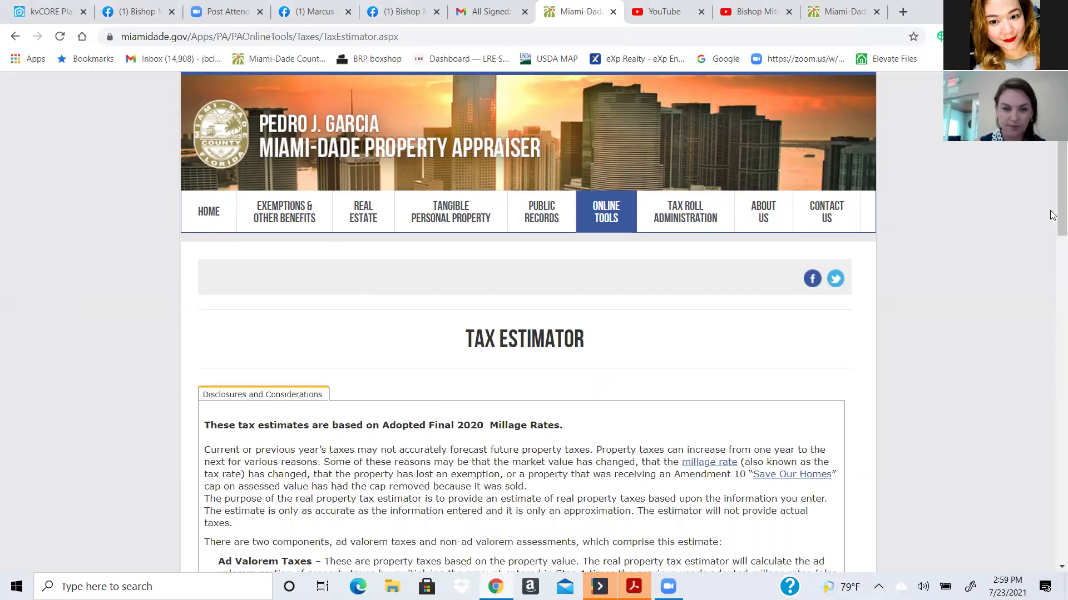
- Accept the disclosures, considerations and disclaimer, then proceed to the Tax Estimator Worksheet
scroll(1052, 322, down, 7)
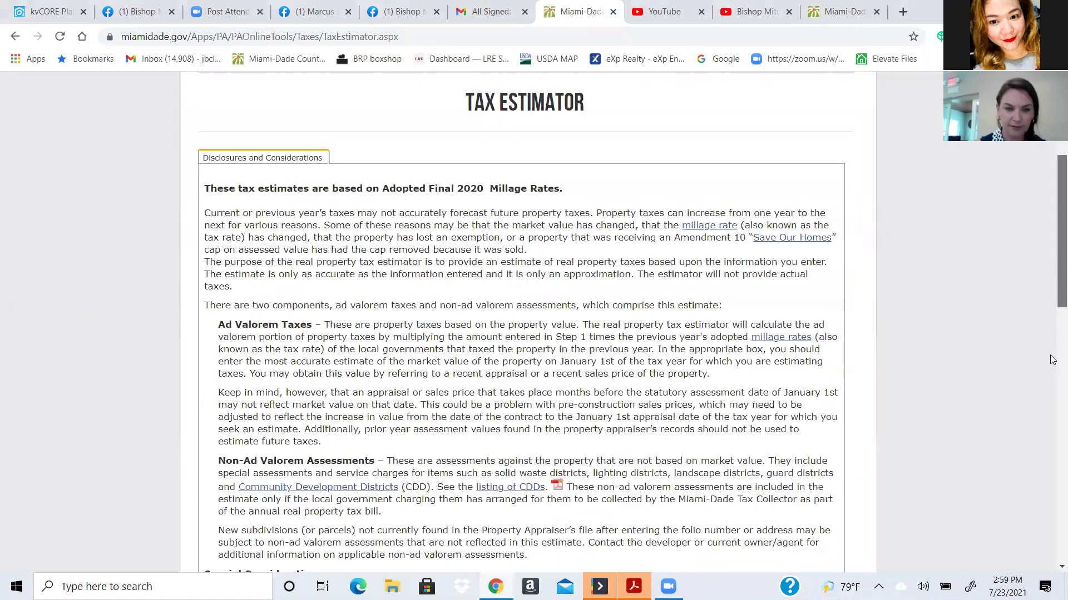
scroll(1052, 380, down, 6)
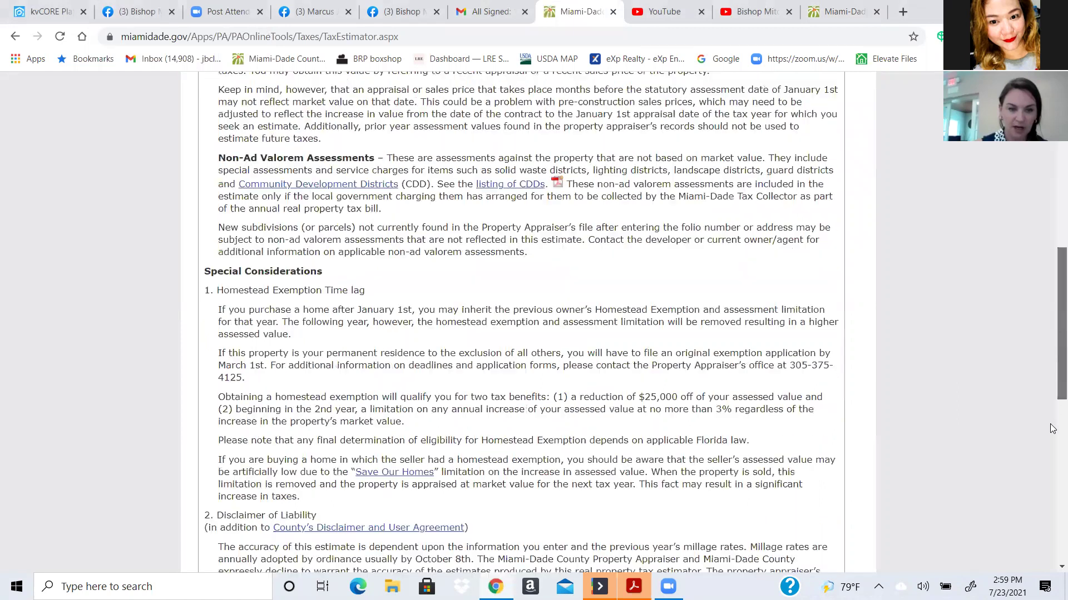
click(211, 434)
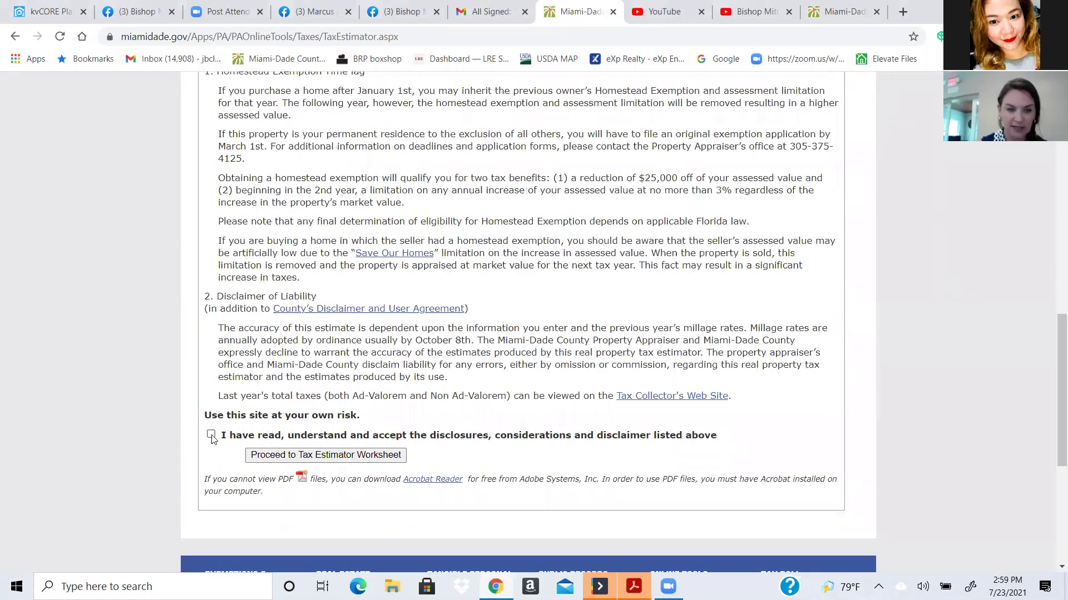
click(320, 461)
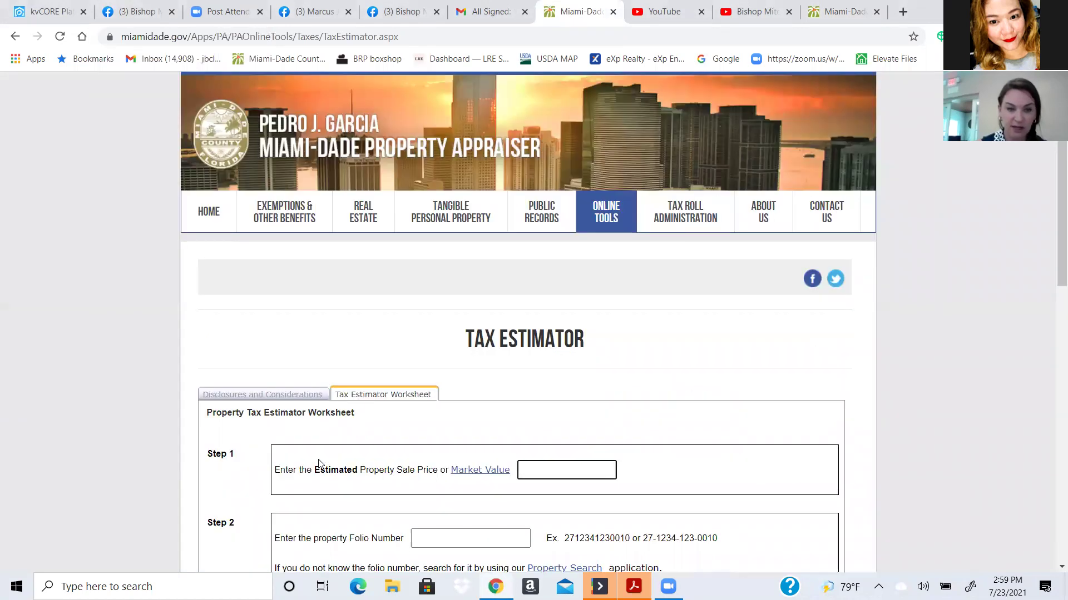
- Choose Homestead as the property's city/municipality
drag(1052, 266, 1053, 335)
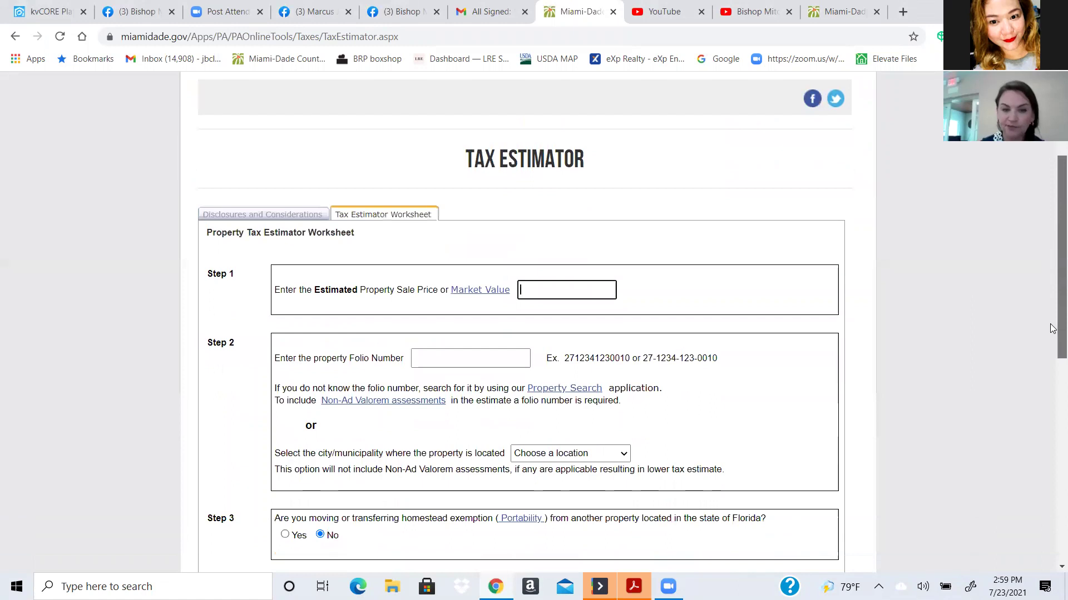
click(415, 359)
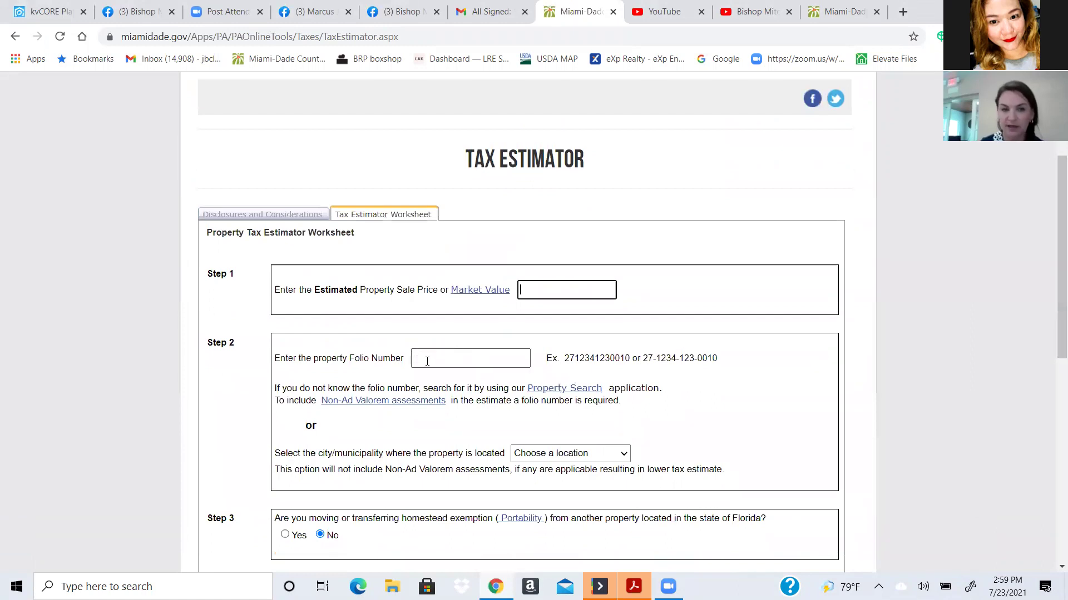
click(428, 362)
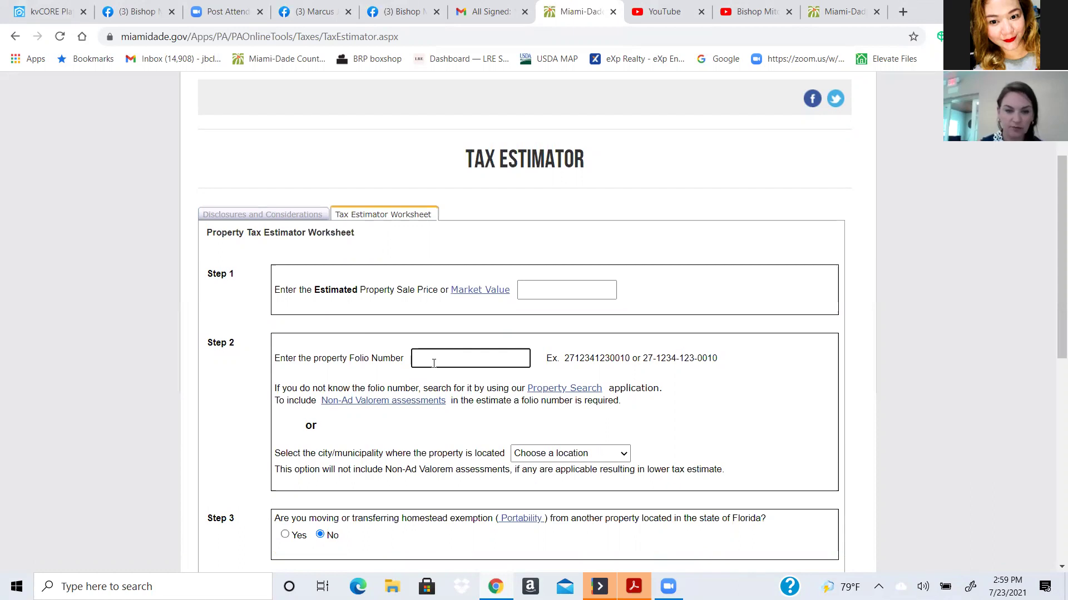
click(620, 456)
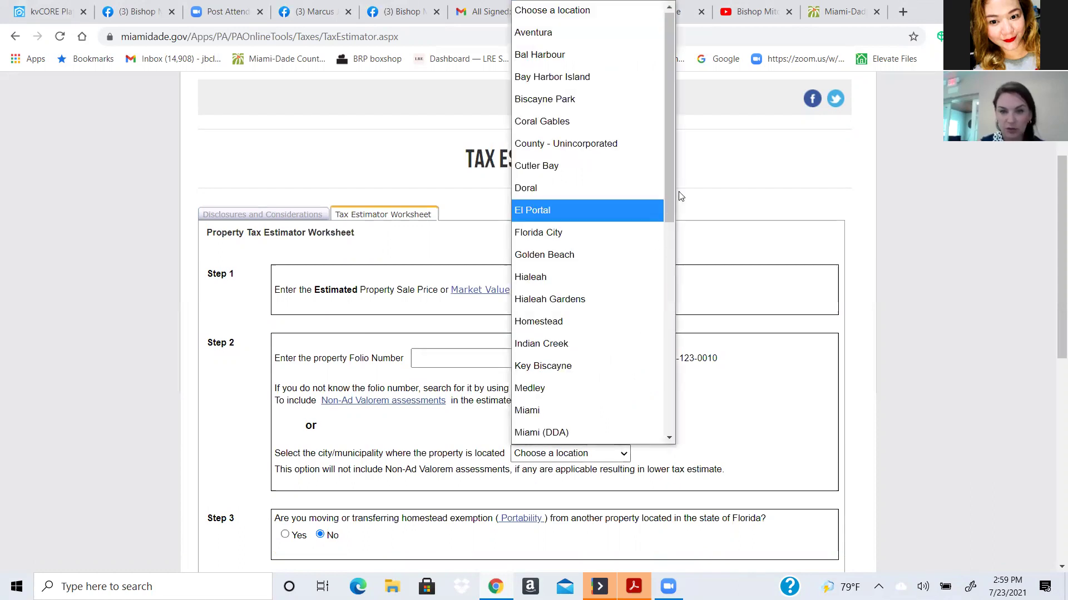
drag(672, 197, 676, 220)
click(581, 275)
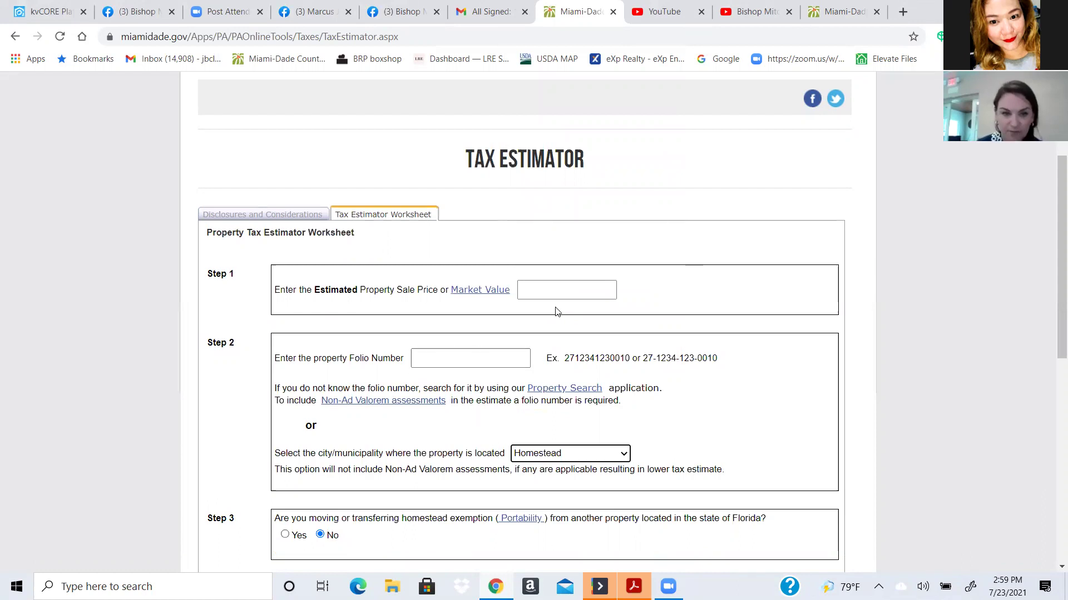
- Enter 500,000.00 as the estimated sale price
click(548, 288)
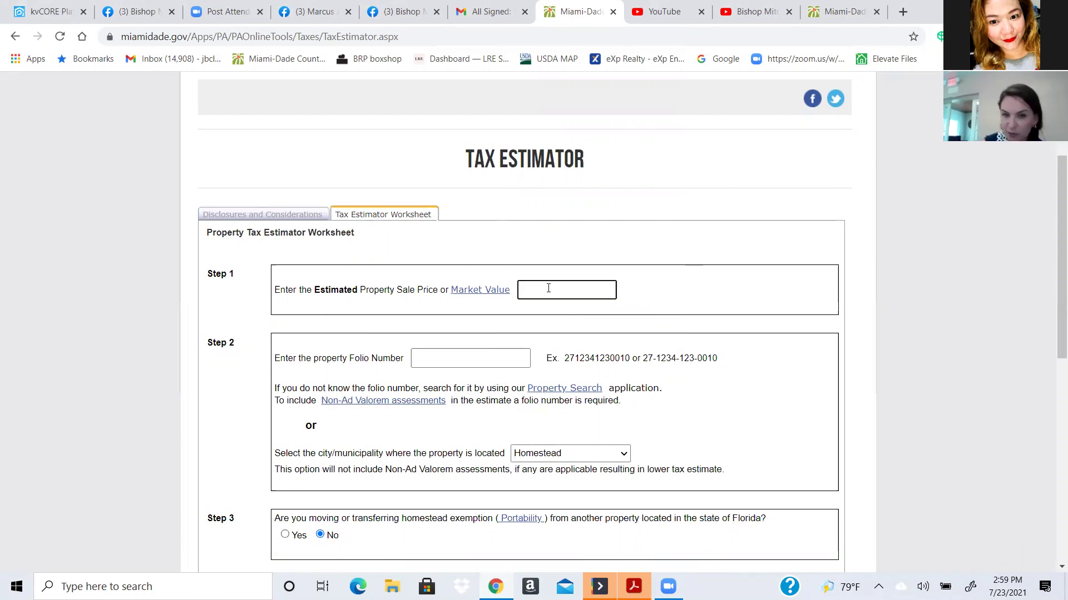
text(500)
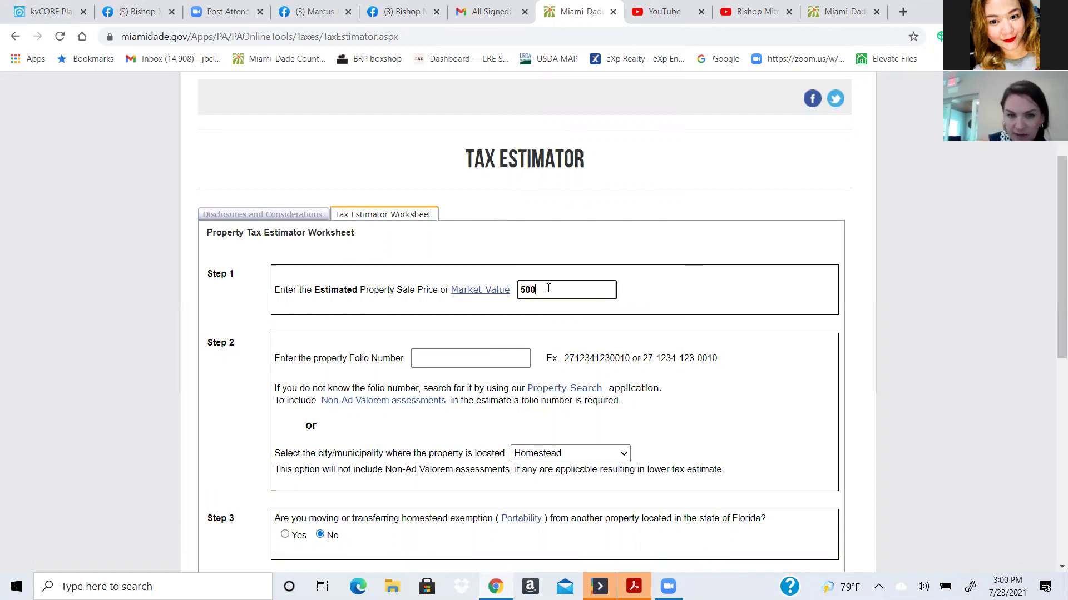
text(00)
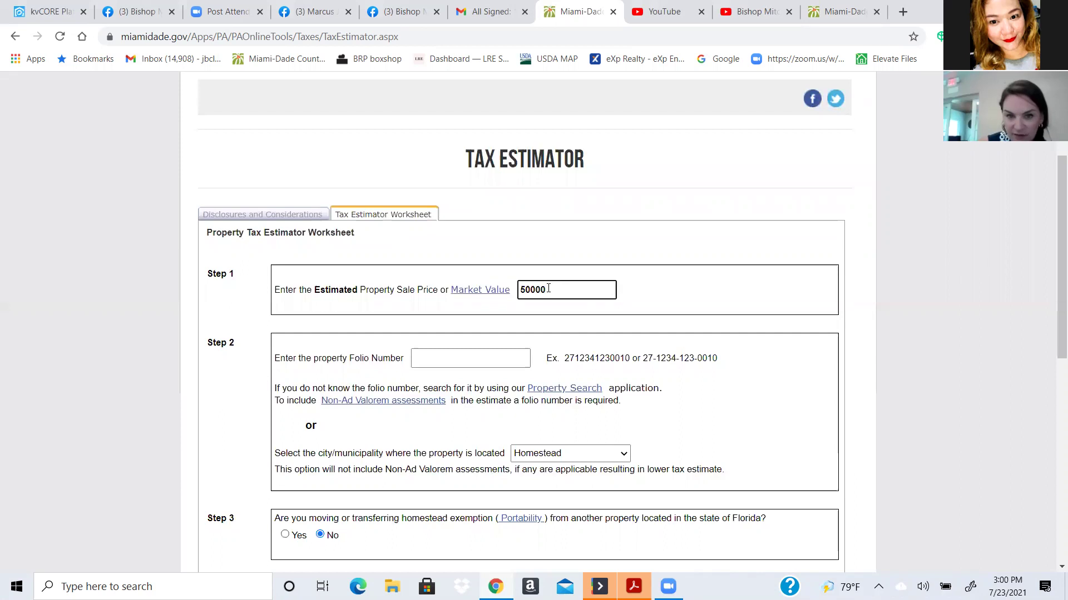
text(0.00)
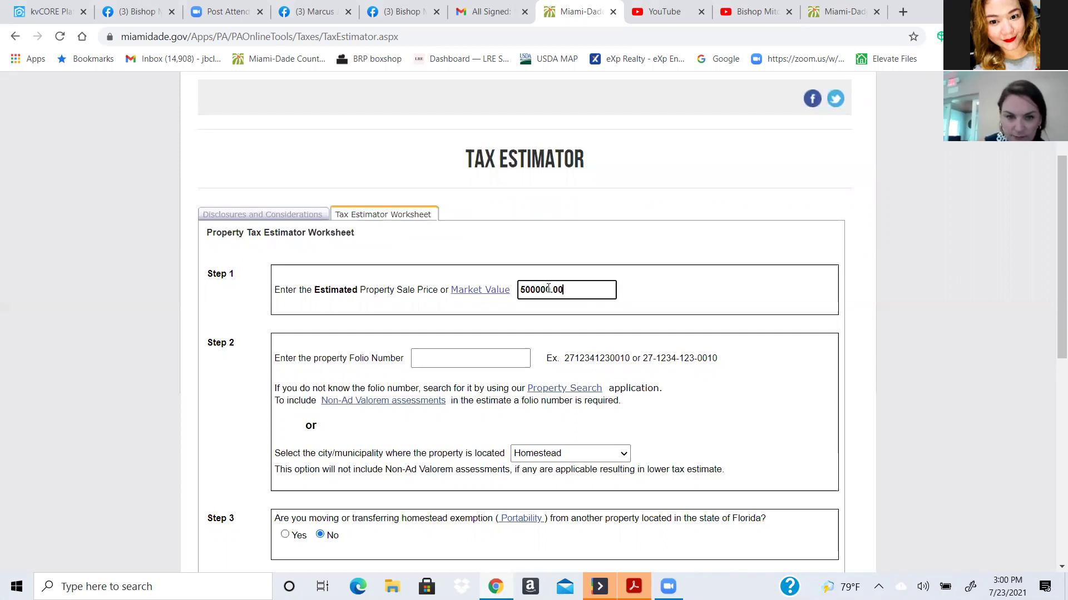
click(536, 289)
text(,)
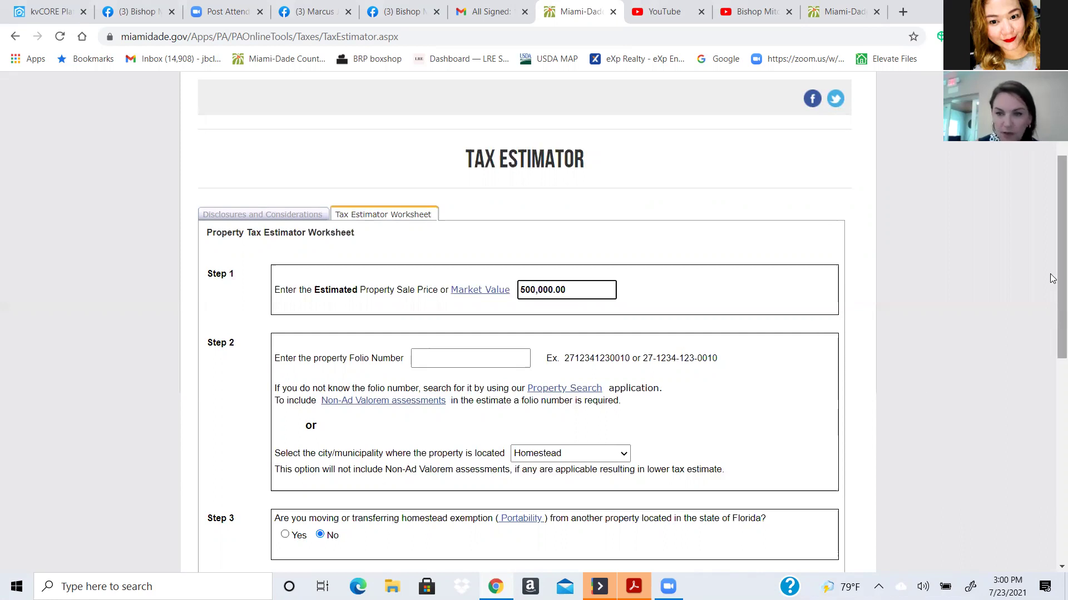
drag(1052, 294, 1052, 341)
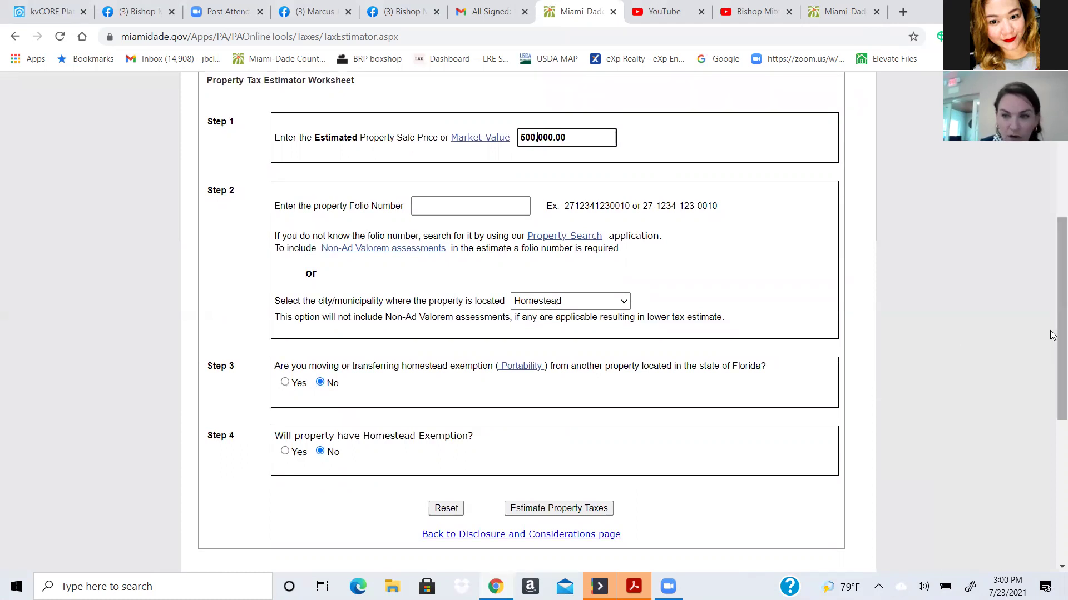
- Keep Homestead as location, answer Yes for homestead exemption, and estimate the $500,000 home's taxes
scroll(1052, 345, down, 2)
scroll(1053, 348, down, 2)
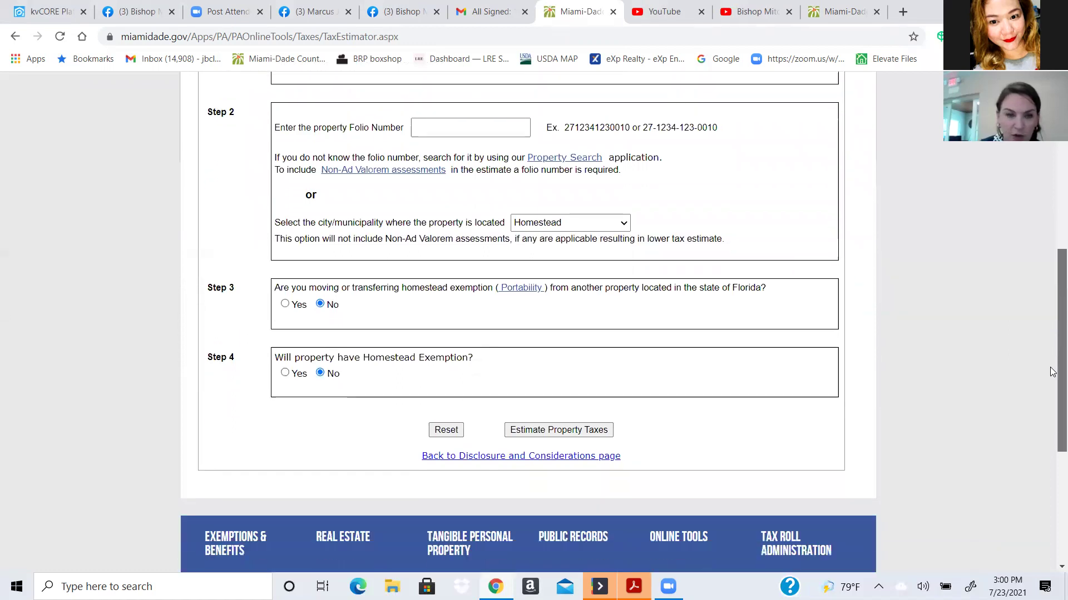
click(623, 202)
click(623, 202)
click(623, 201)
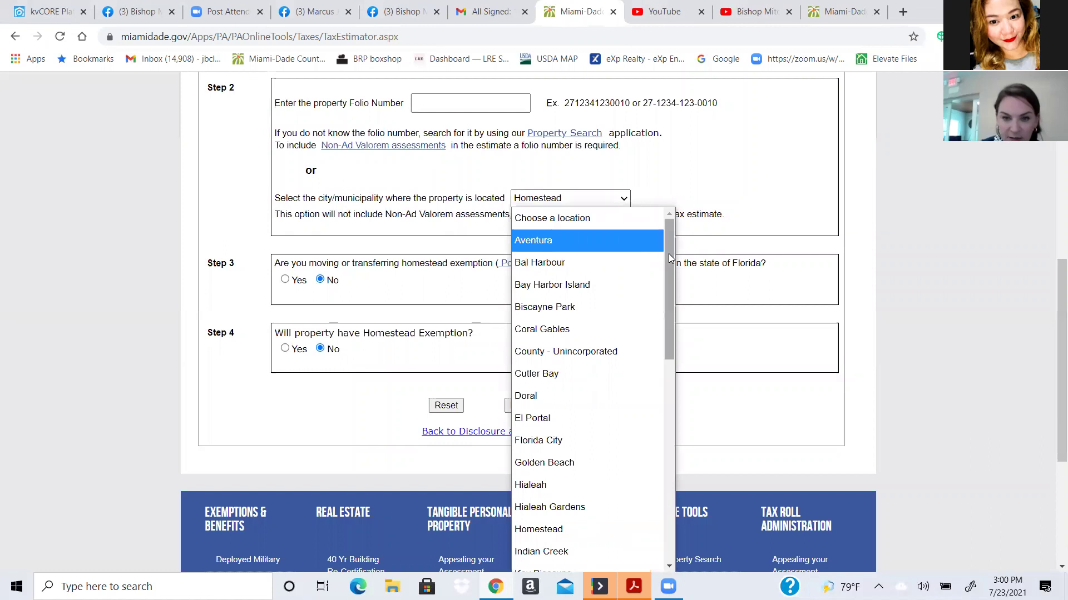
scroll(670, 307, down, 4)
mouse_move(674, 343)
mouse_down()
mouse_move(676, 428)
mouse_move(676, 330)
mouse_up()
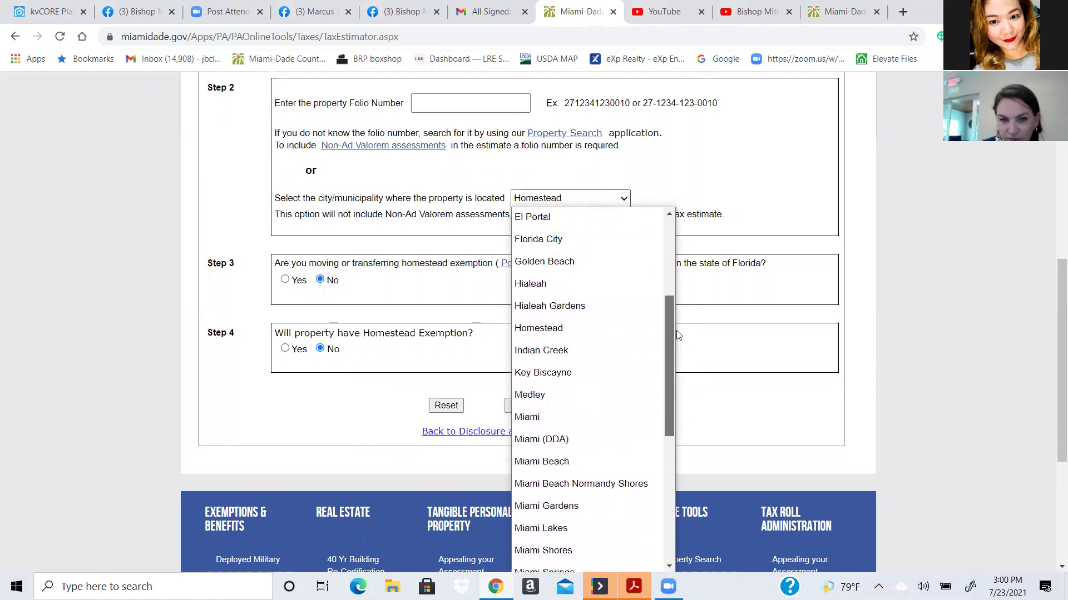
click(612, 341)
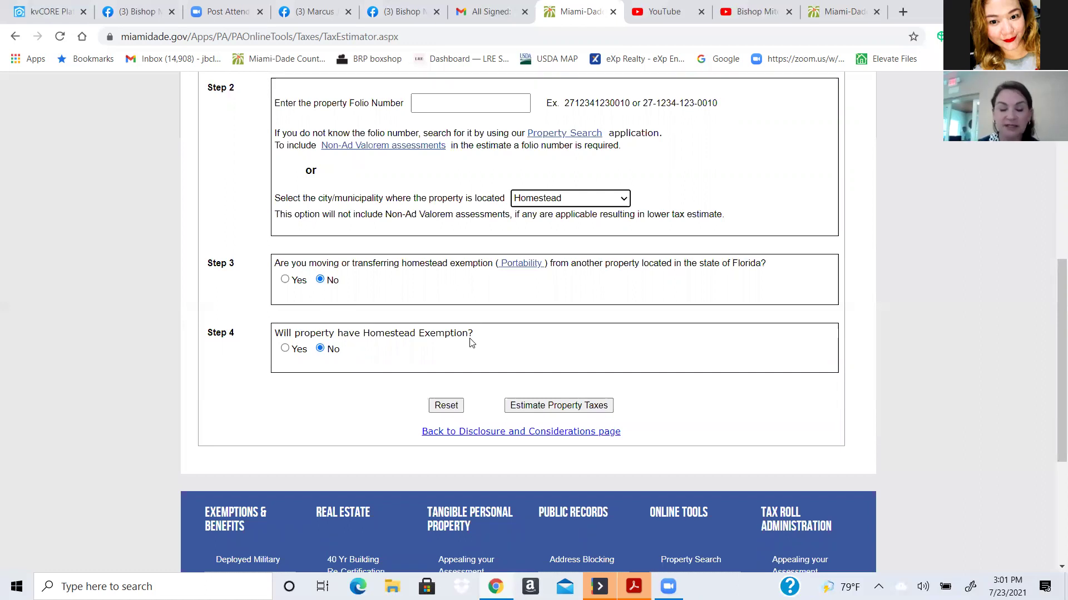
click(285, 349)
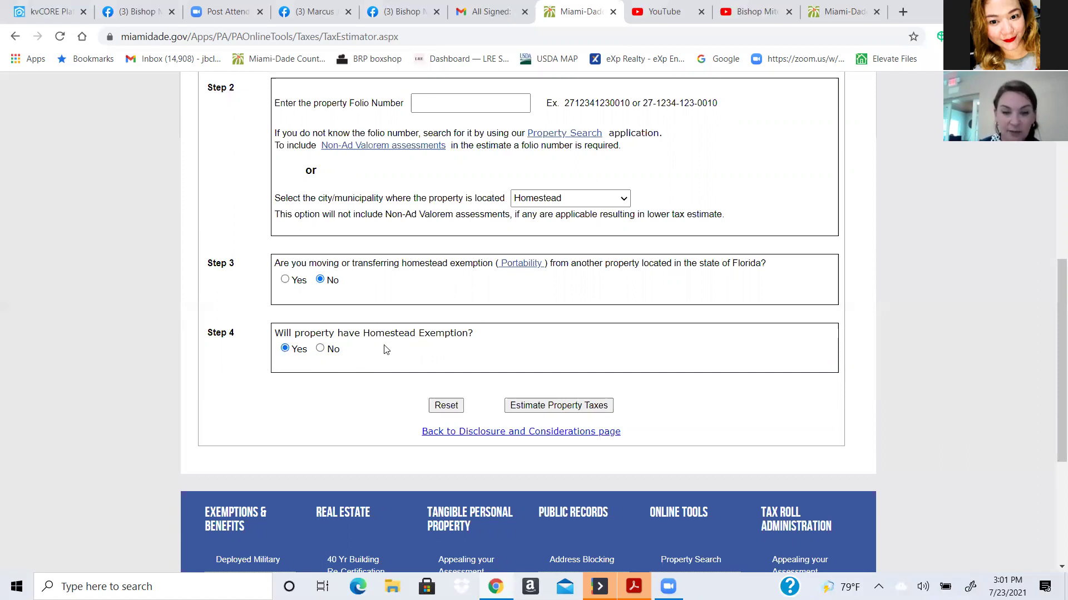
click(529, 407)
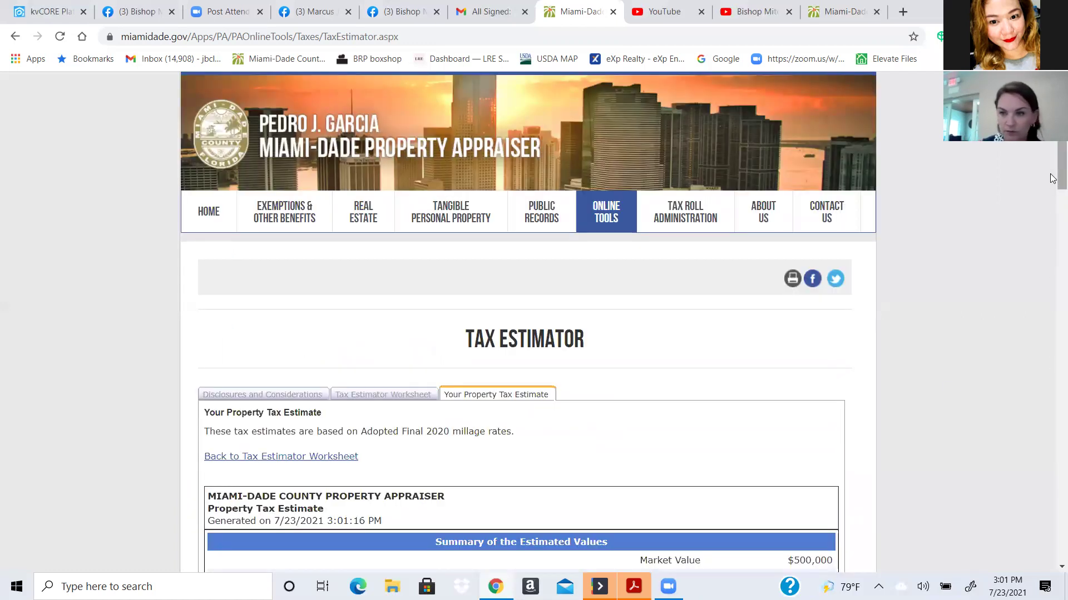
scroll(1051, 236, down, 5)
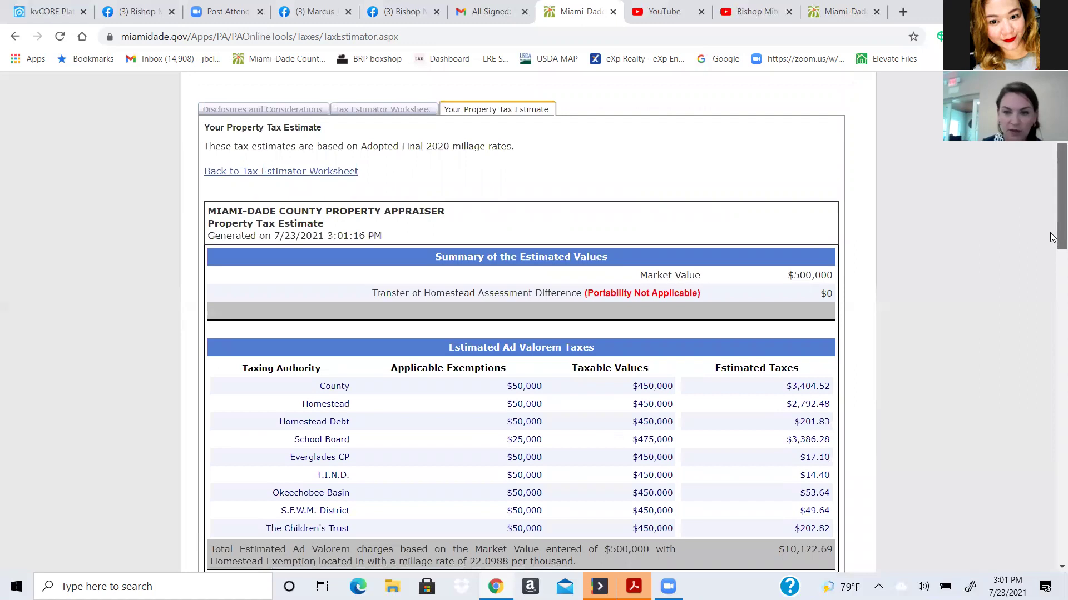
scroll(1051, 239, down, 2)
scroll(1052, 271, down, 1)
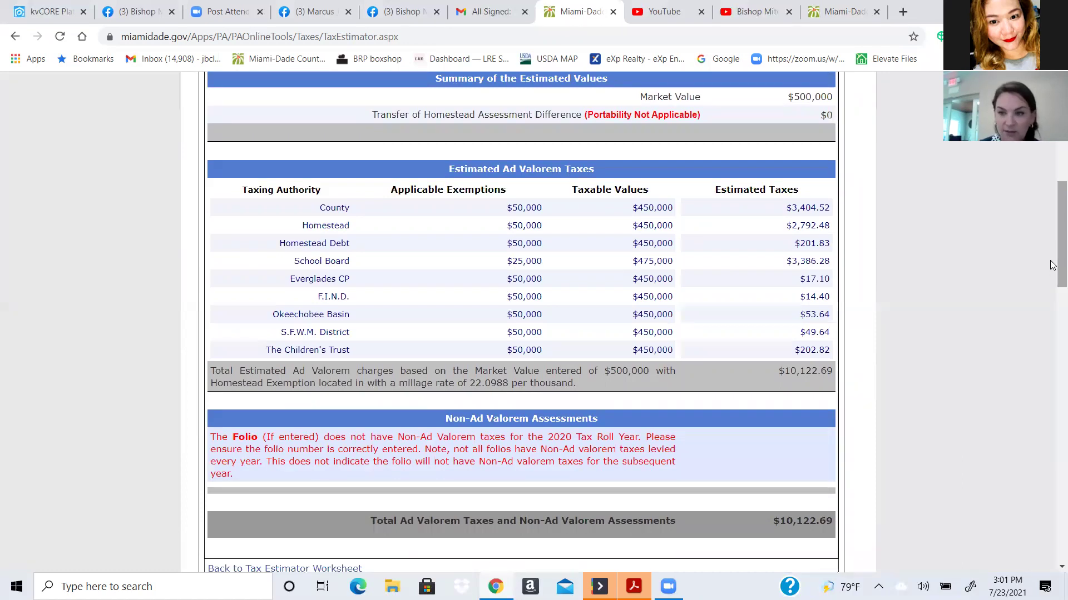
scroll(1051, 278, down, 4)
scroll(1051, 323, down, 2)
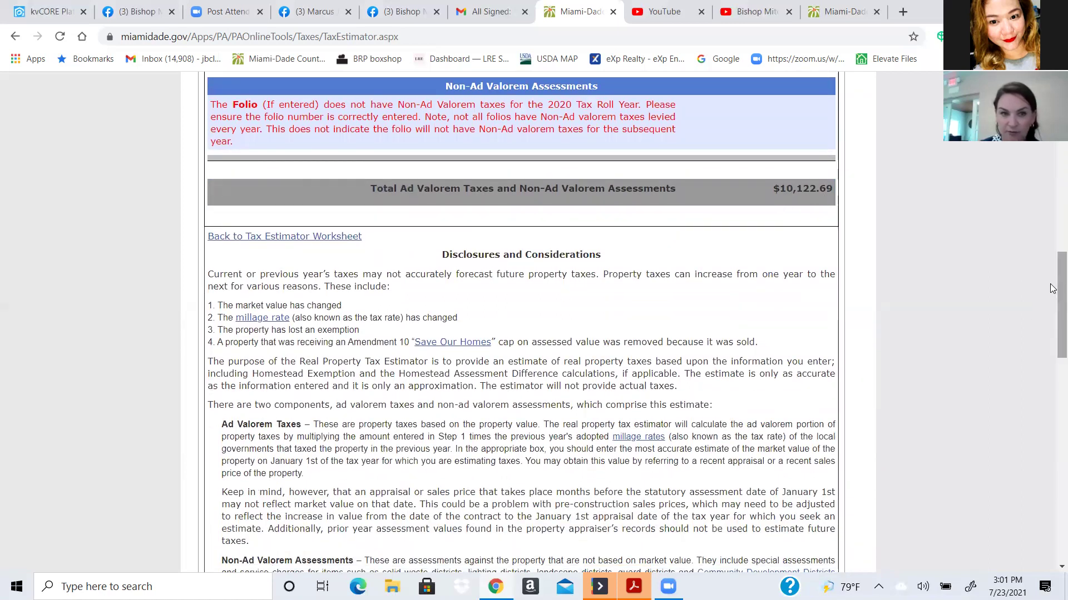
scroll(1052, 294, down, 1)
drag(1053, 295, 1053, 426)
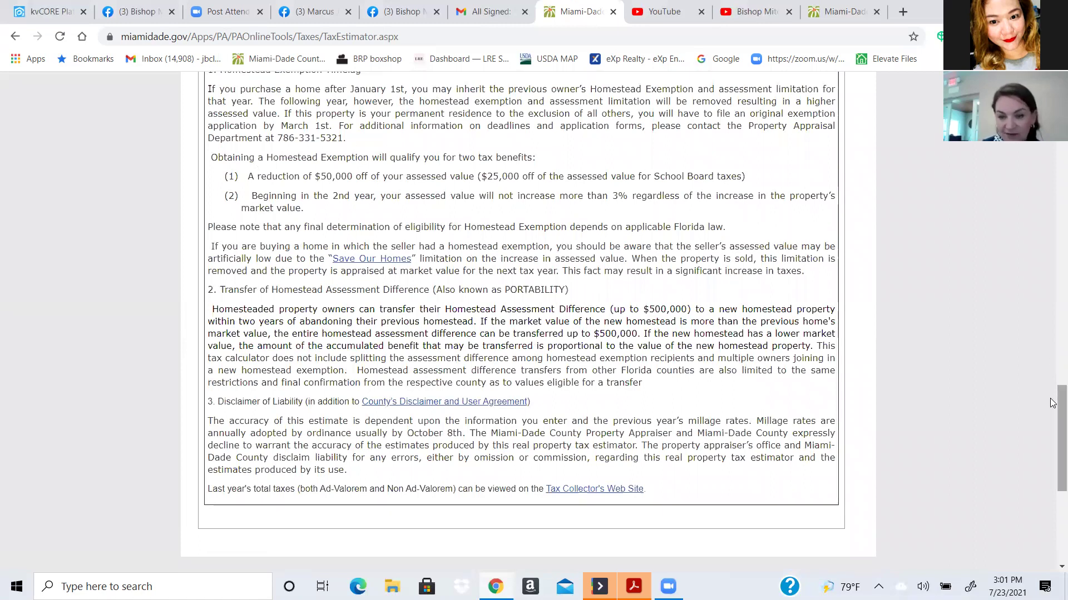
drag(1053, 420, 1052, 421)
scroll(1053, 428, down, 3)
scroll(1053, 389, up, 4)
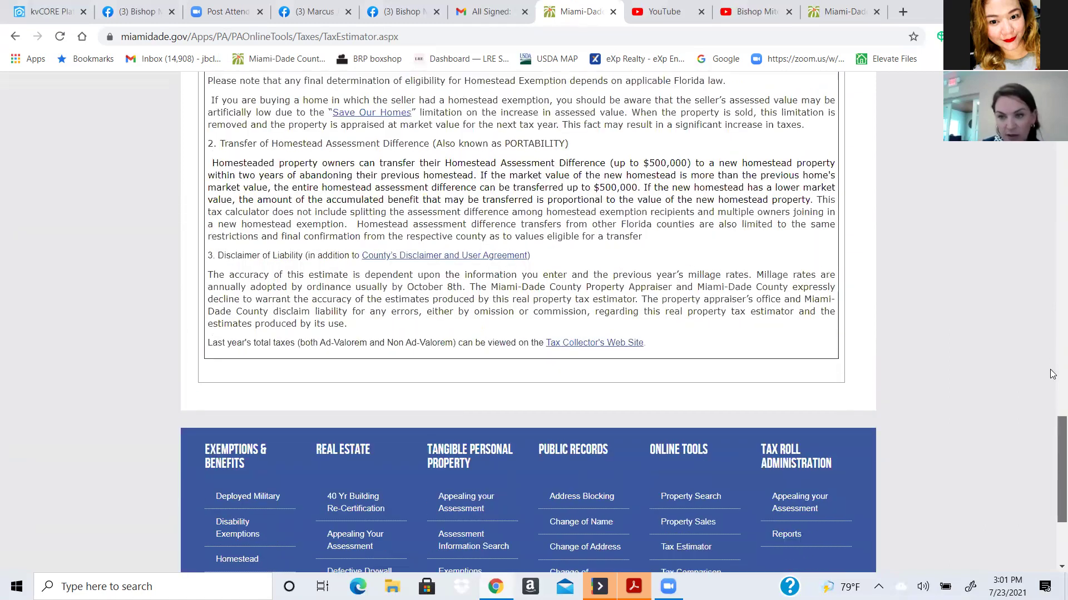
scroll(1052, 369, up, 4)
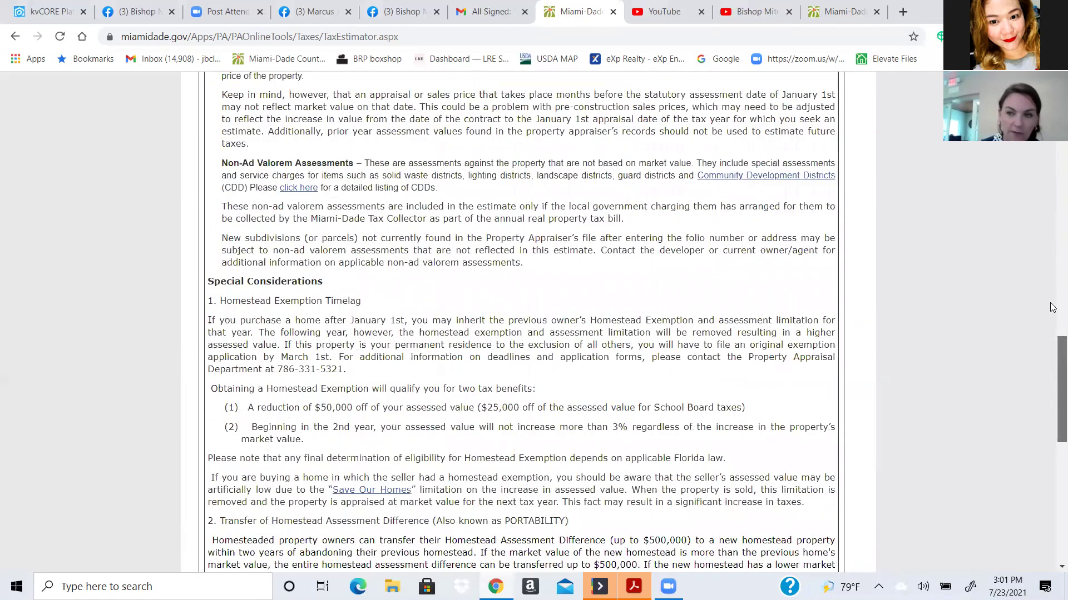
scroll(1053, 222, up, 15)
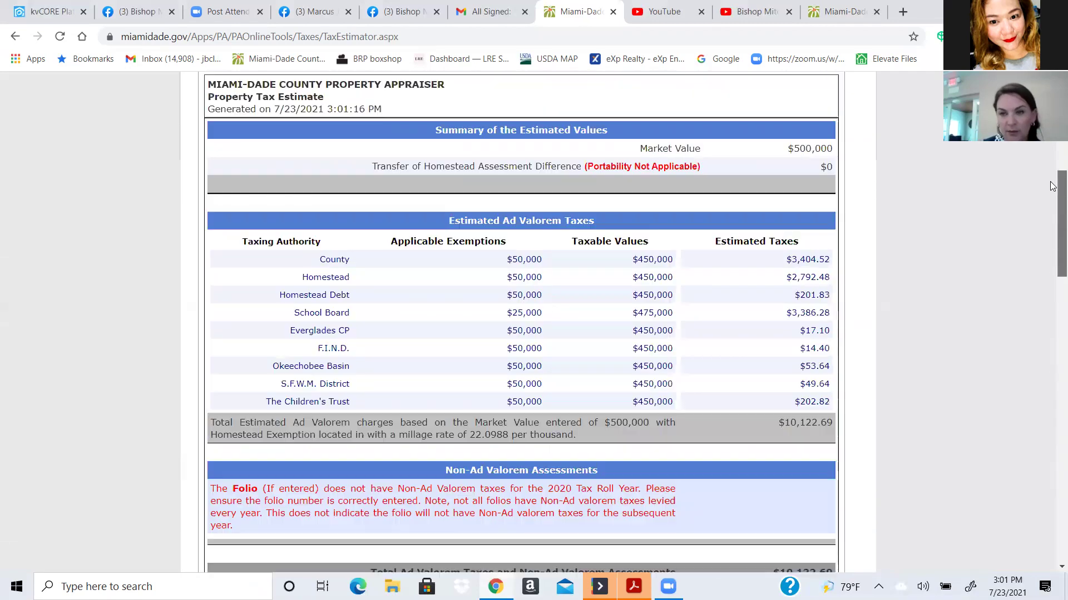
scroll(1052, 155, up, 1)
scroll(1052, 147, up, 2)
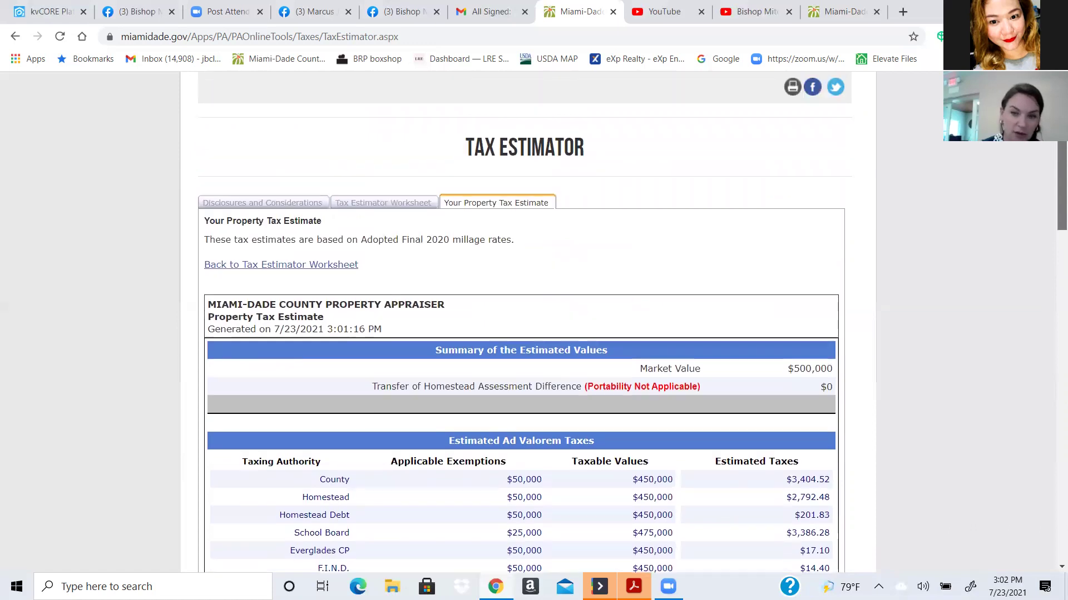
scroll(1052, 150, down, 3)
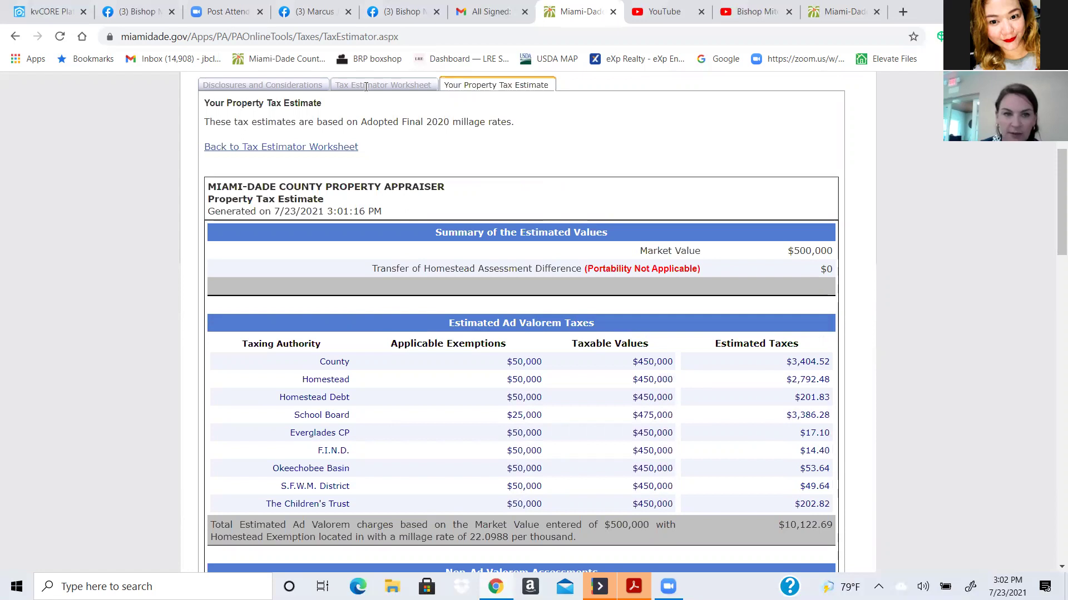
- Return to the worksheet and change the estimated sale price to 680000
click(317, 146)
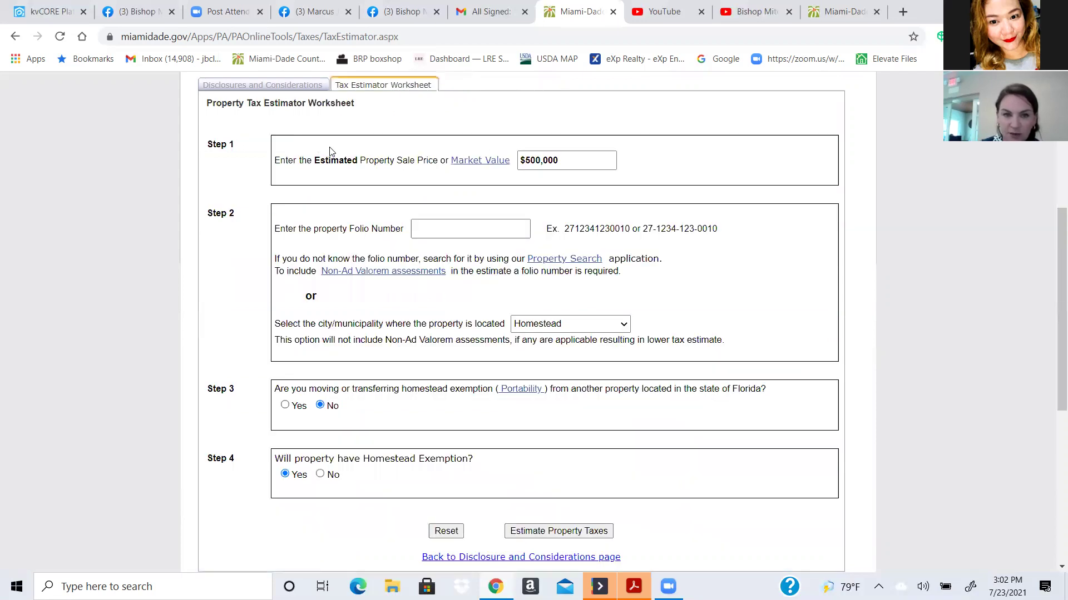
drag(563, 157, 522, 160)
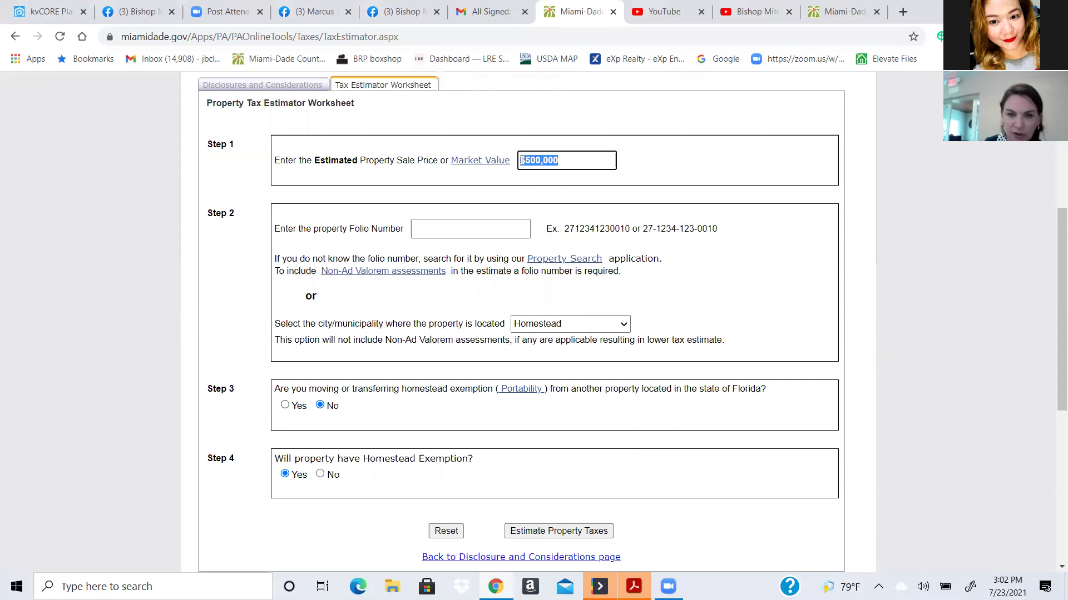
key(BackSpace)
text(80000)
click(521, 160)
key(Delete)
text(6)
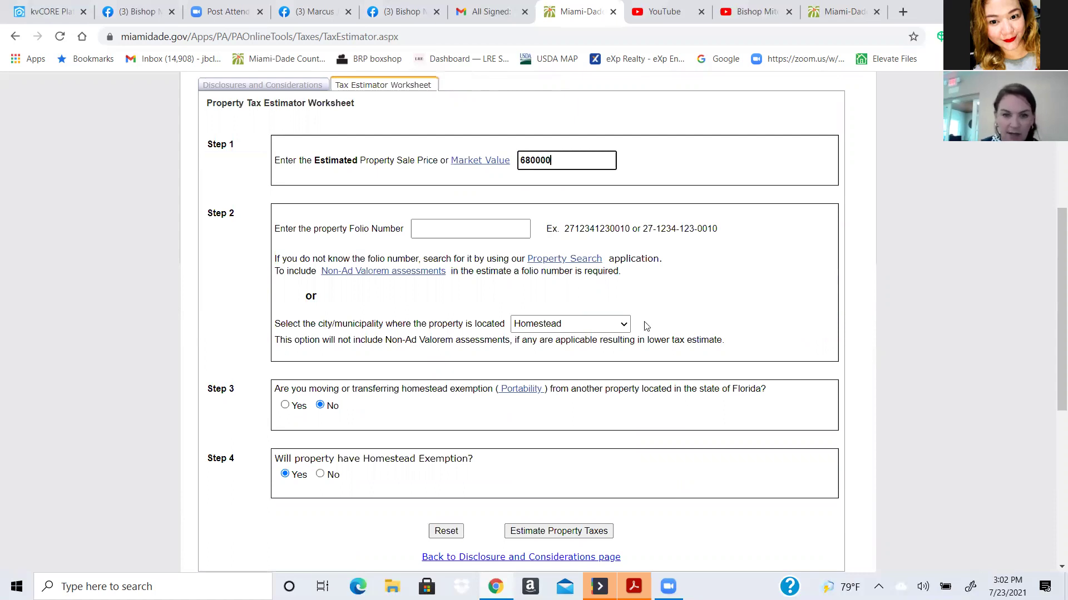
- Set the municipality to Miami (DDA), answer Yes for portability, and open Property Search
click(621, 325)
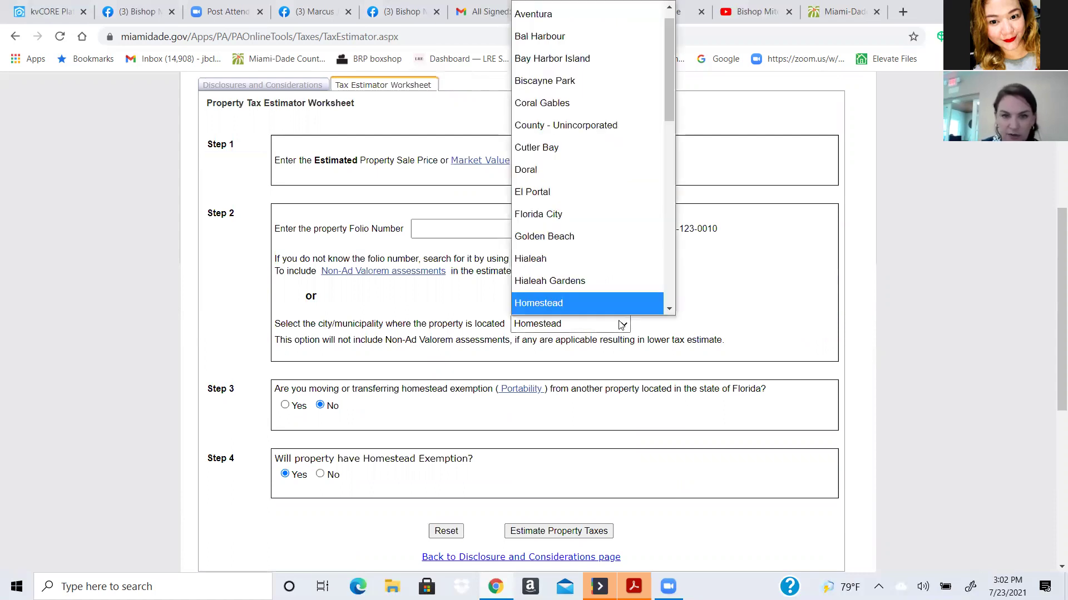
drag(672, 89, 672, 177)
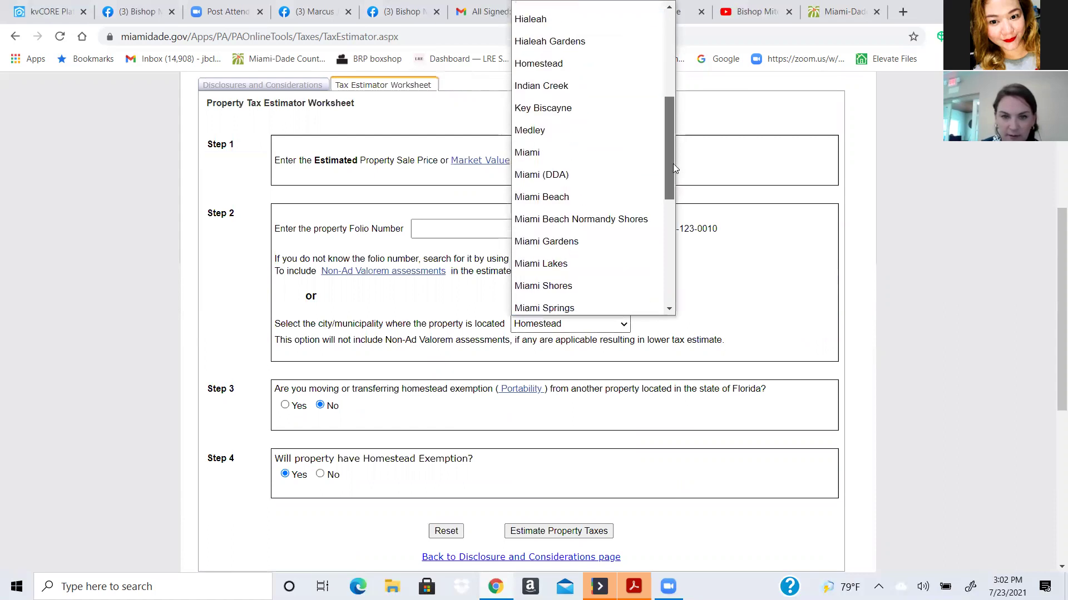
click(572, 175)
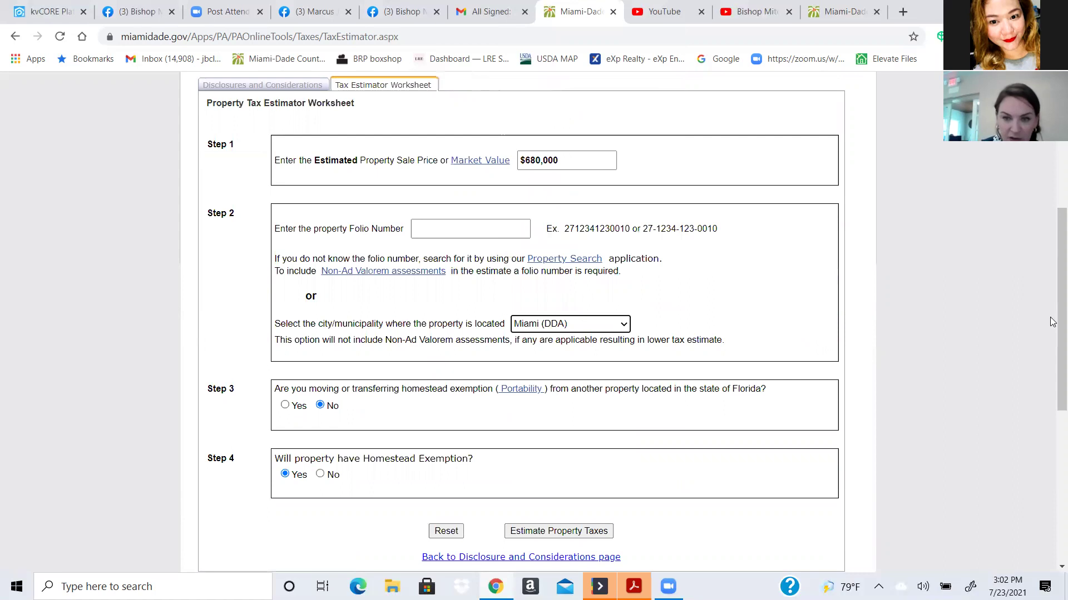
scroll(1053, 317, down, 1)
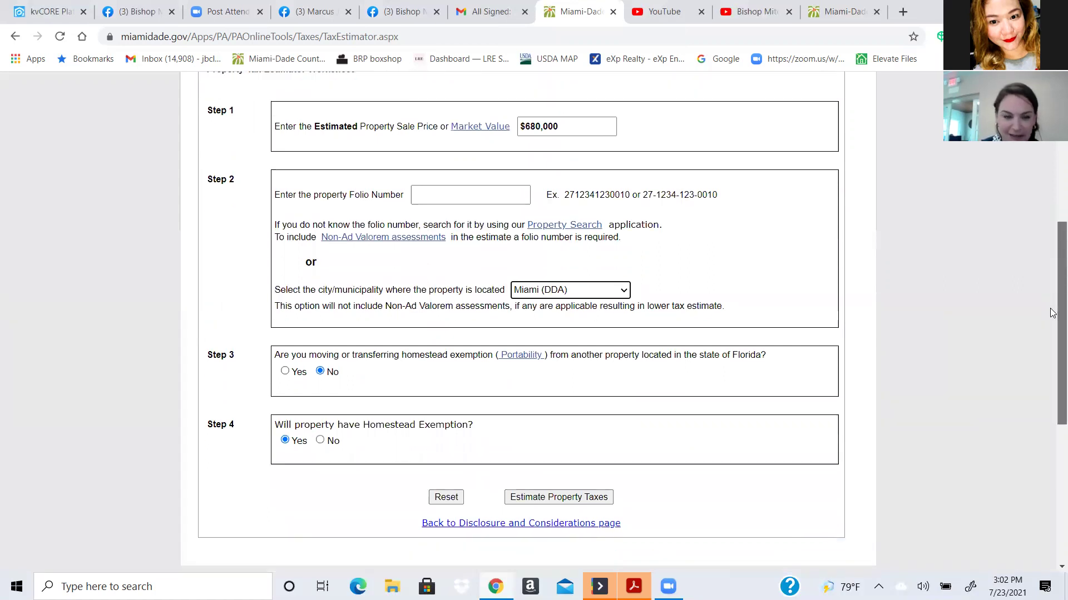
scroll(1053, 317, down, 1)
scroll(1052, 326, down, 1)
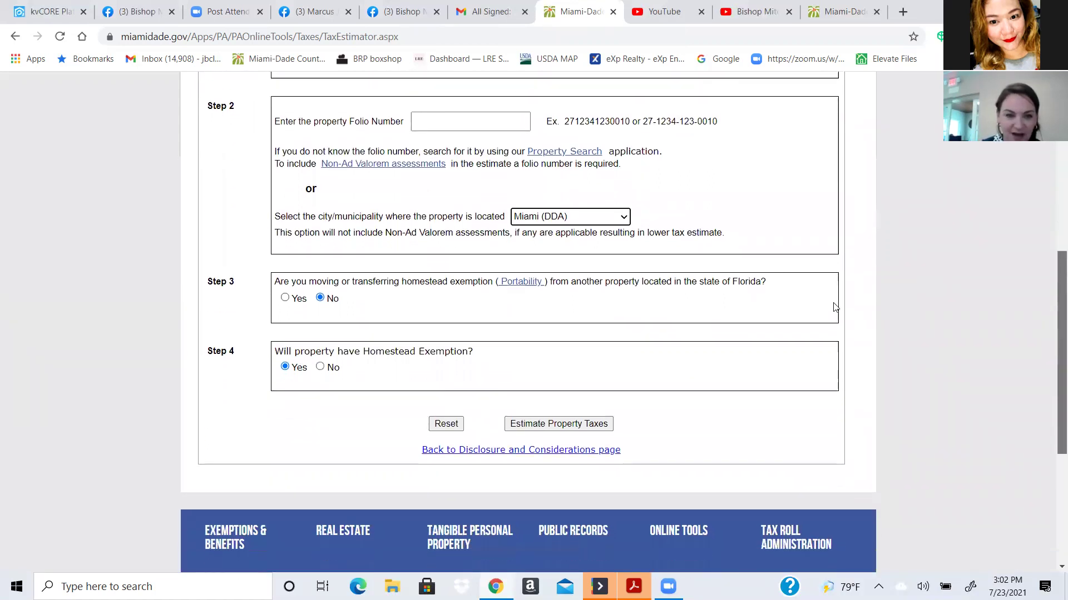
click(286, 299)
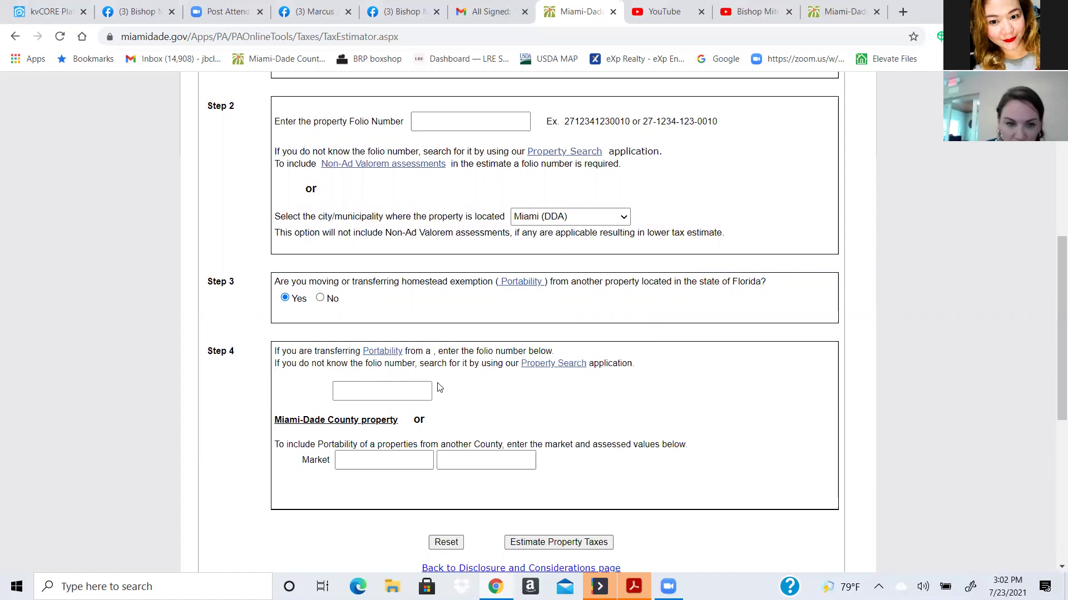
click(385, 388)
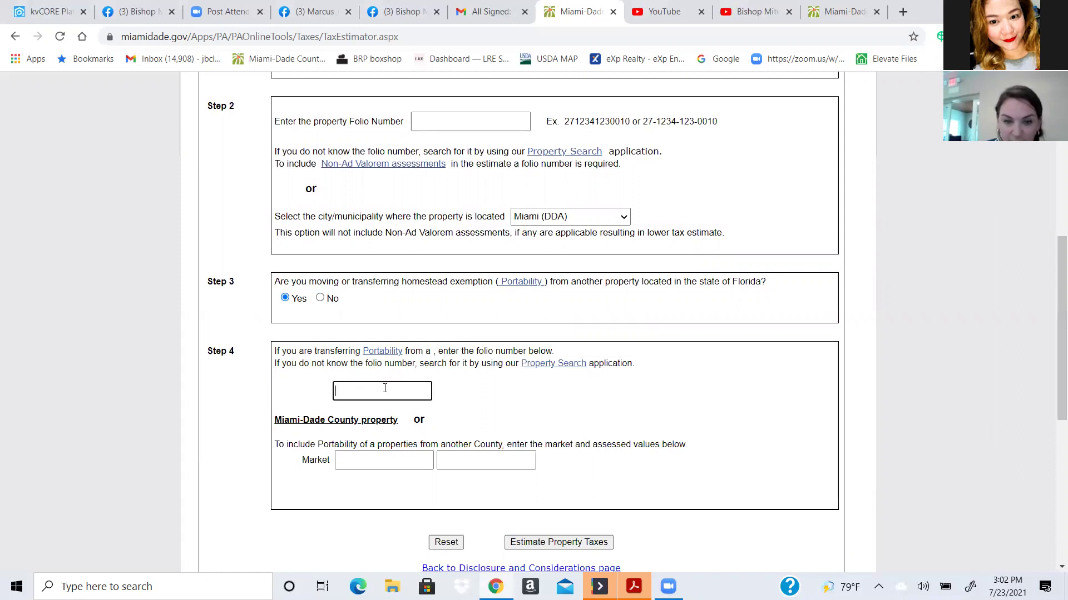
click(548, 364)
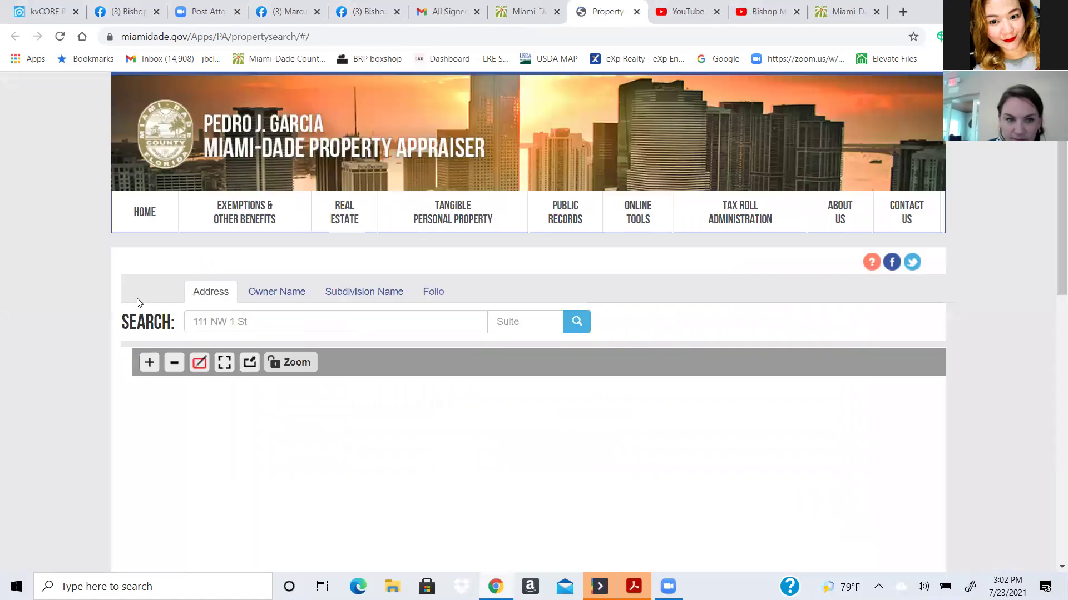
- Search Property Search for the previous home's address and open the matching property
click(223, 322)
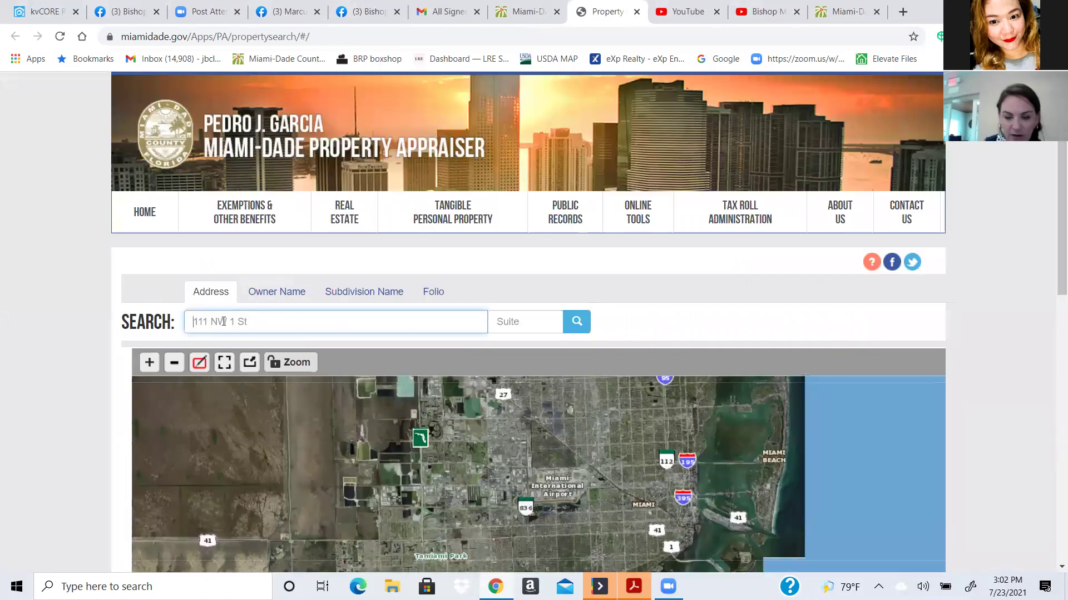
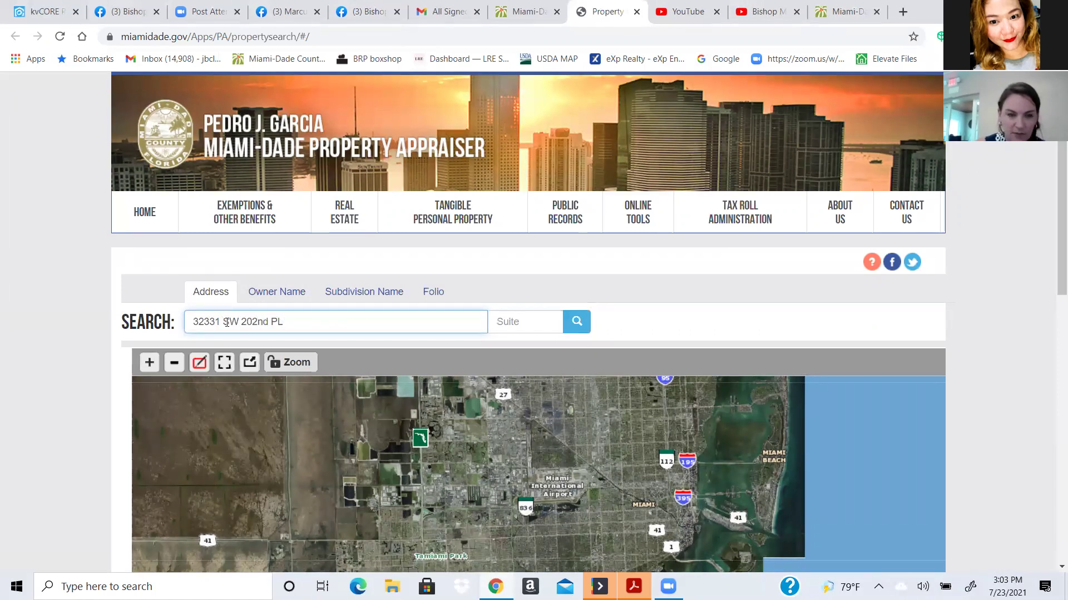
click(573, 318)
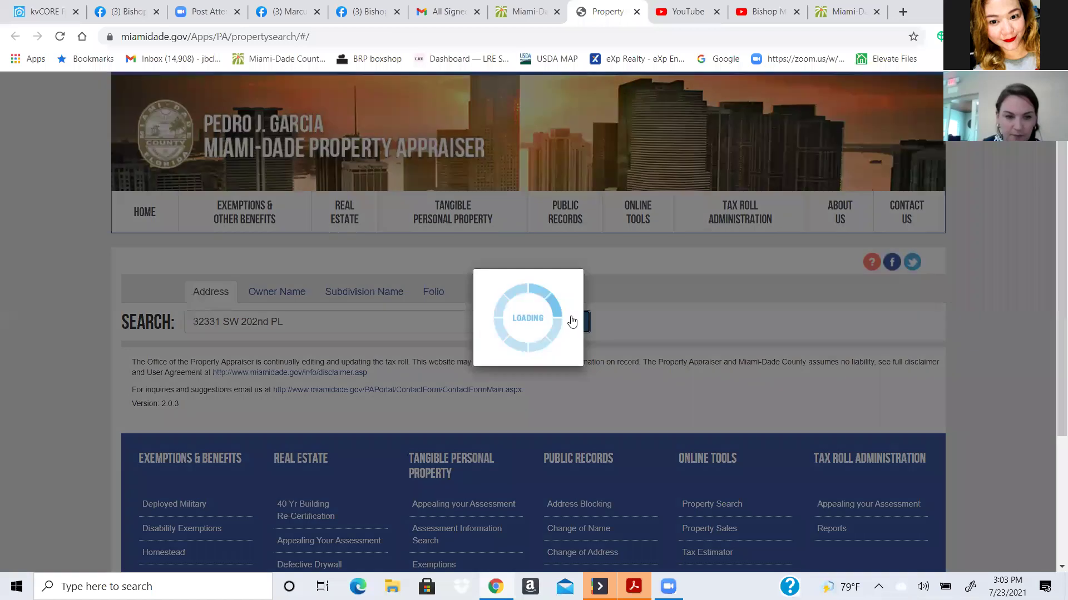
click(239, 424)
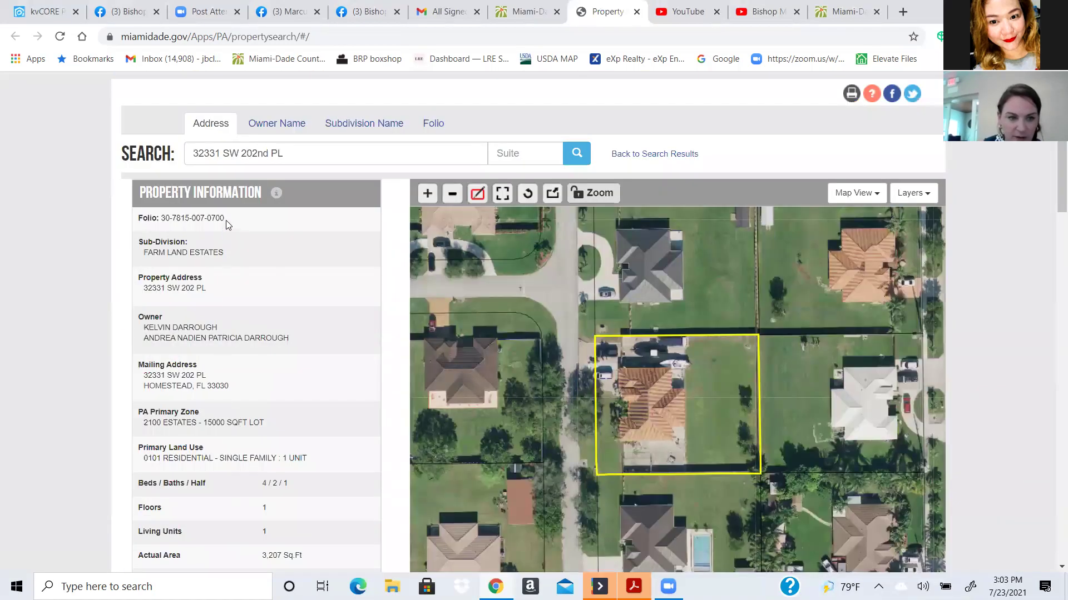
- Copy the property's folio number and return to the Tax Estimator worksheet
drag(226, 218, 163, 218)
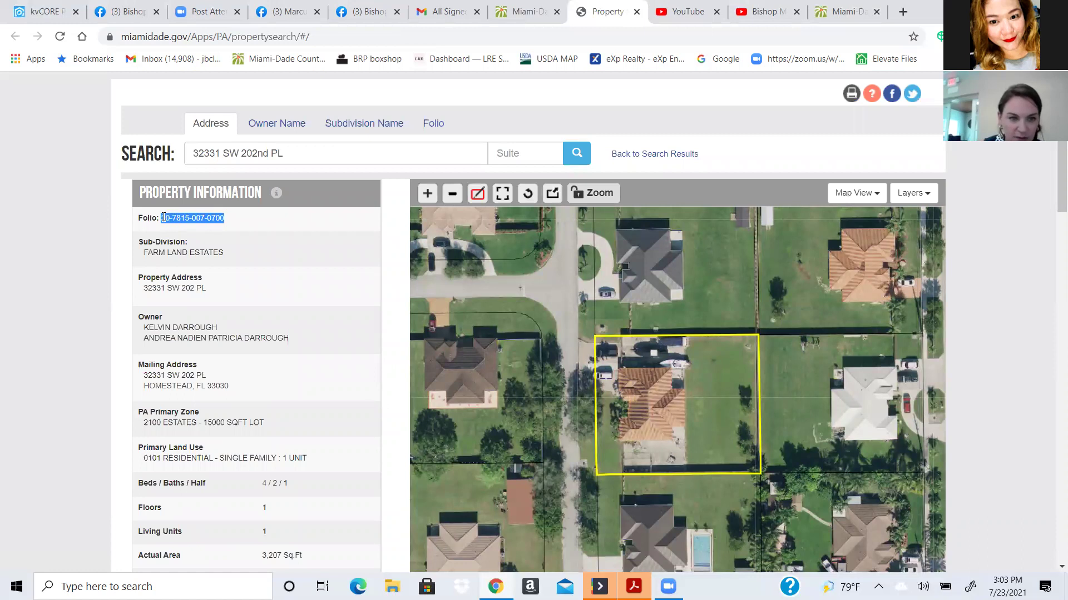
right_click(168, 218)
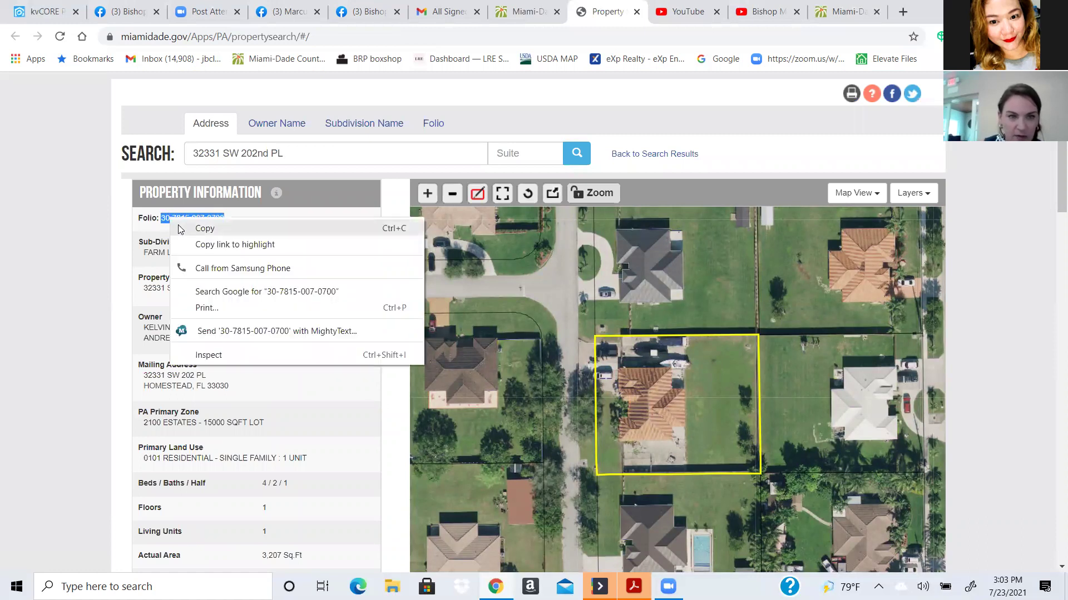
click(178, 225)
click(520, 12)
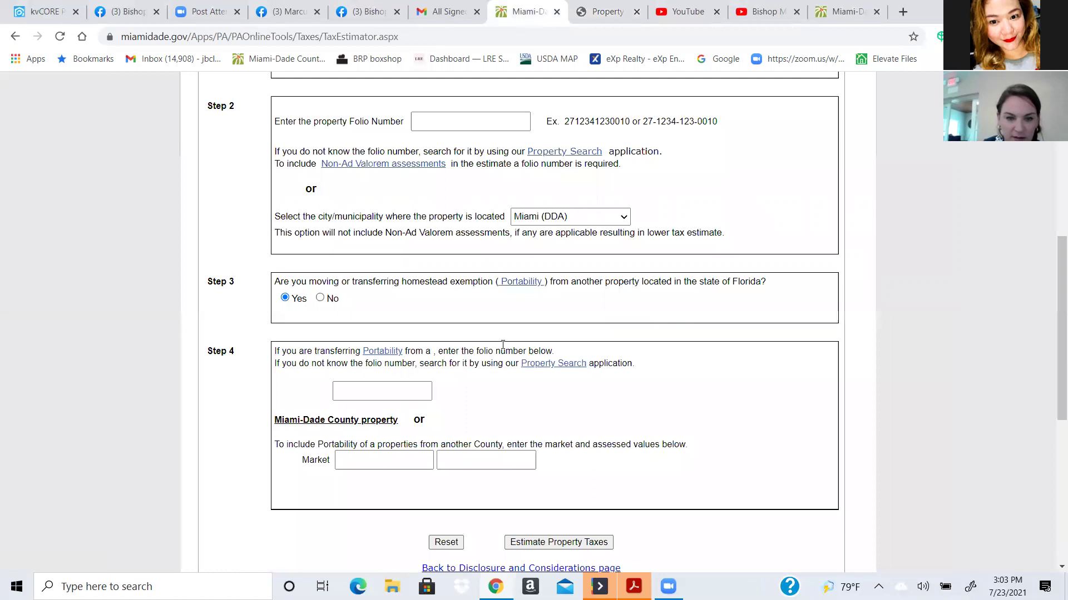
- Paste the previous home's folio into the portability field and submit the worksheet for the estimate
right_click(365, 396)
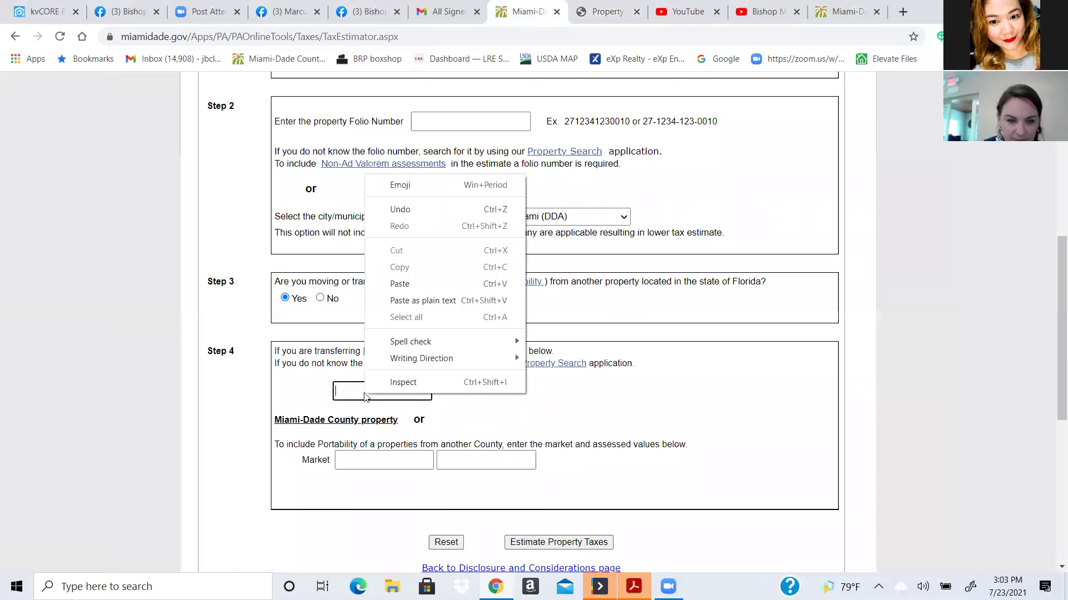
click(408, 284)
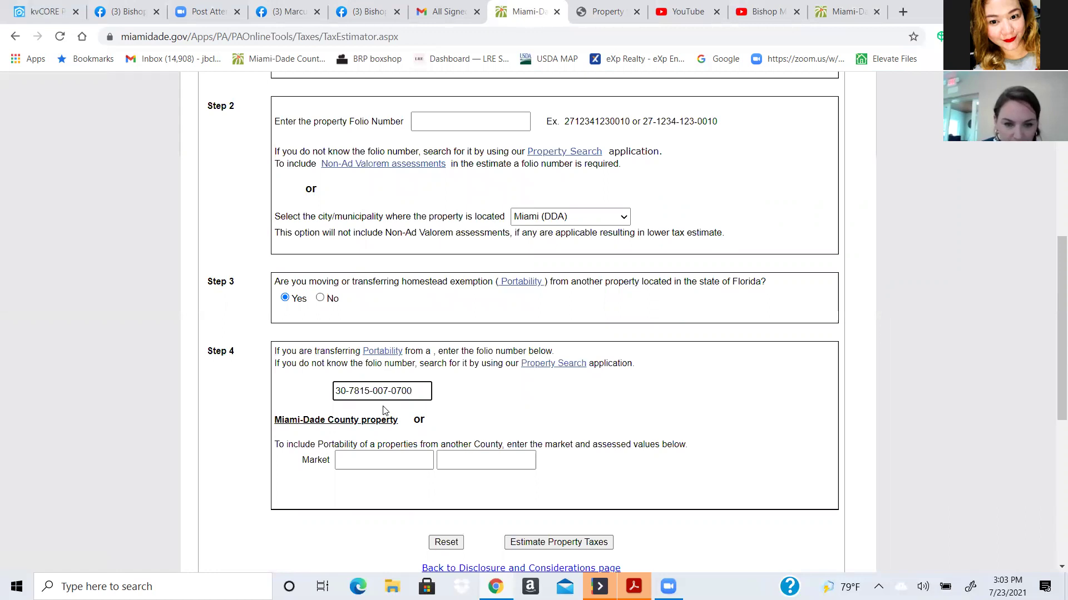
click(627, 496)
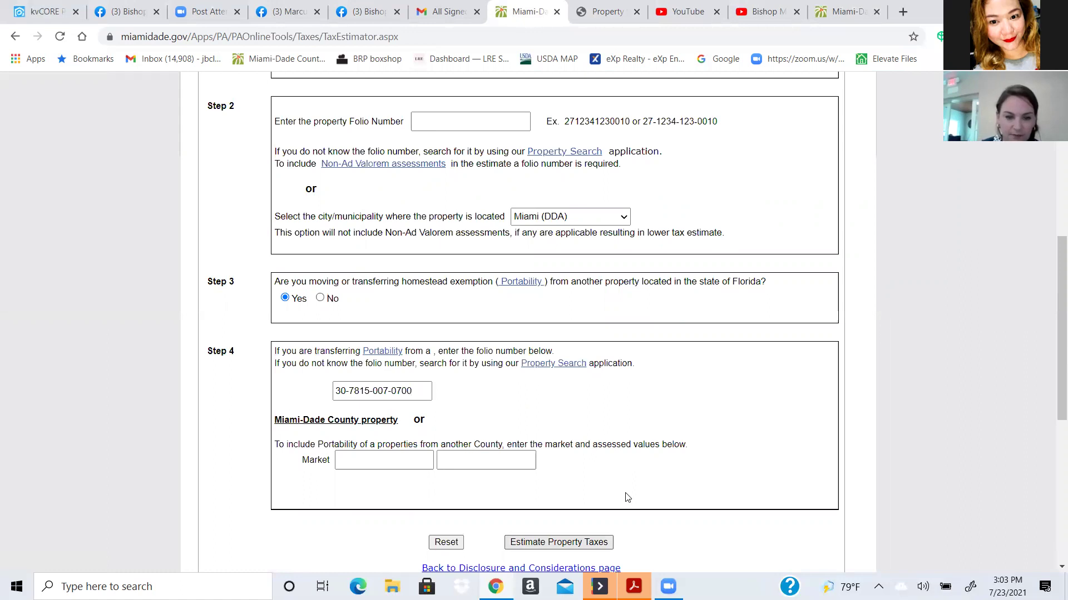
key(Return)
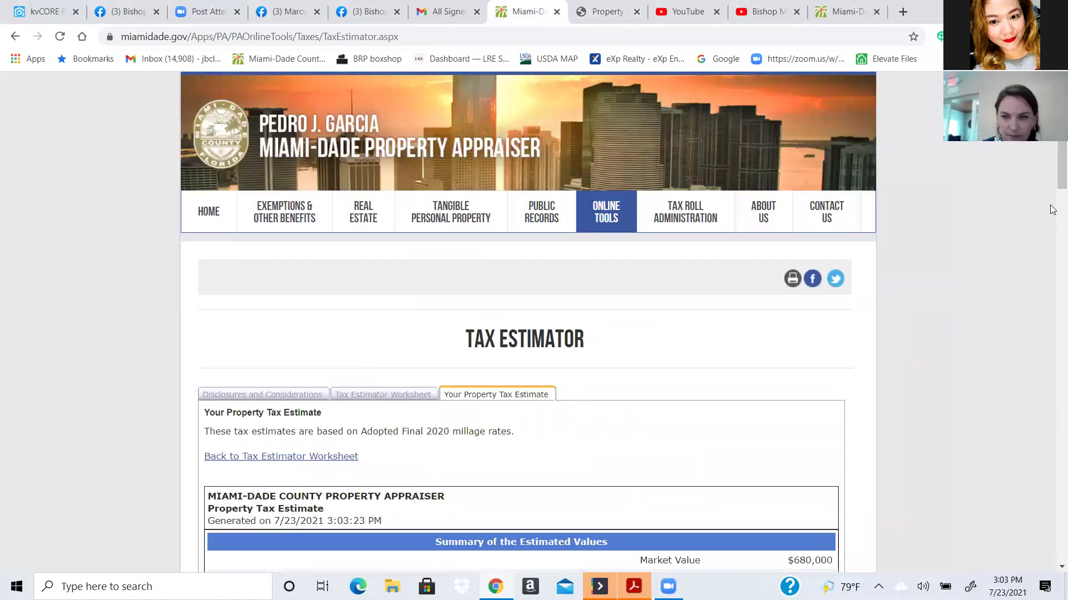
scroll(1052, 219, down, 3)
scroll(1053, 219, down, 2)
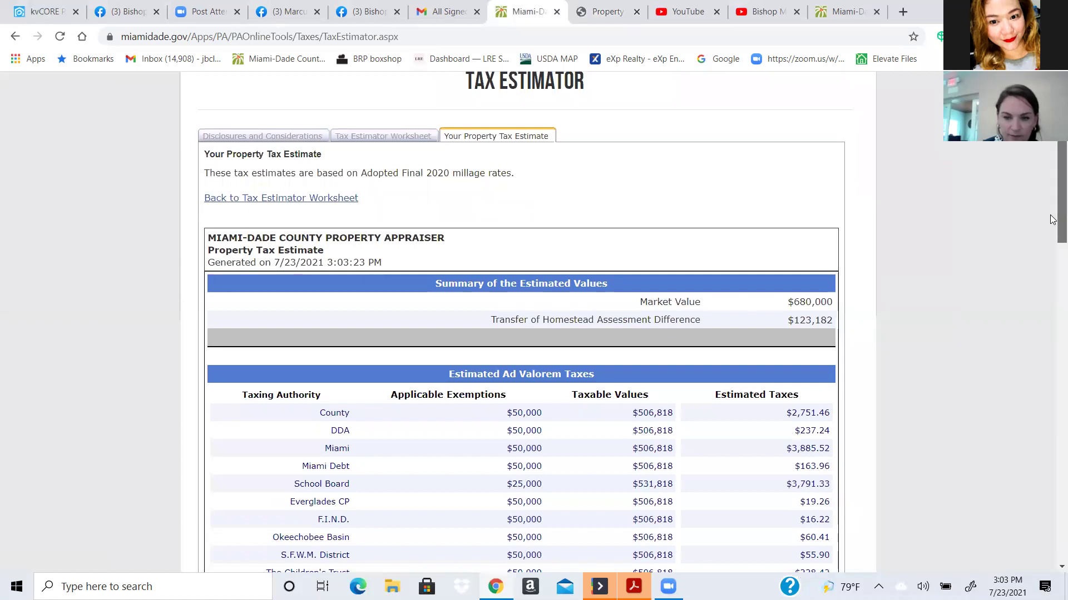
scroll(1052, 220, down, 2)
scroll(1053, 248, down, 1)
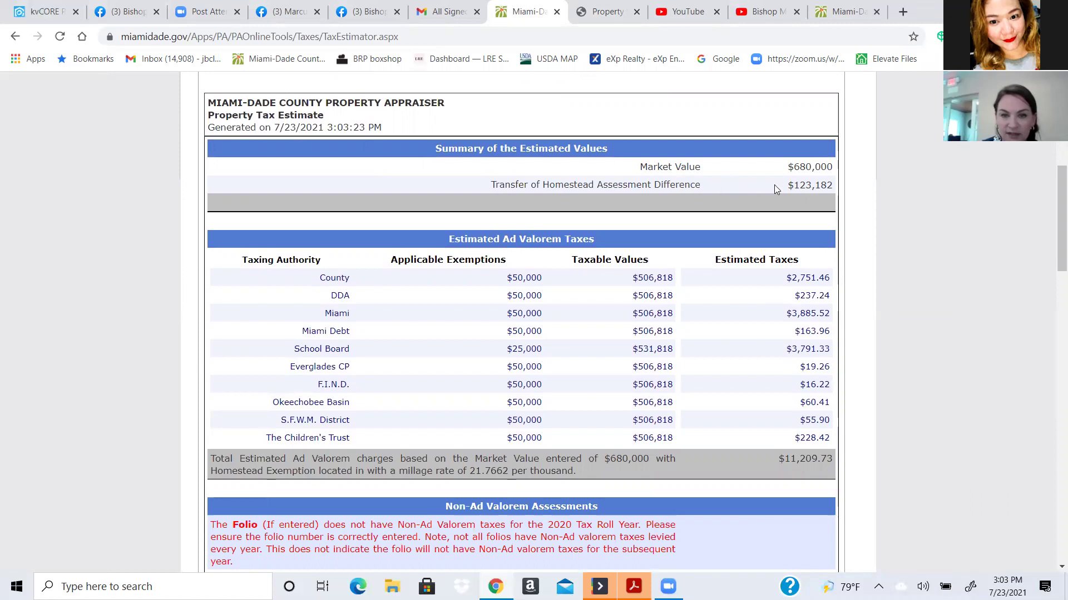
drag(1053, 217, 1050, 295)
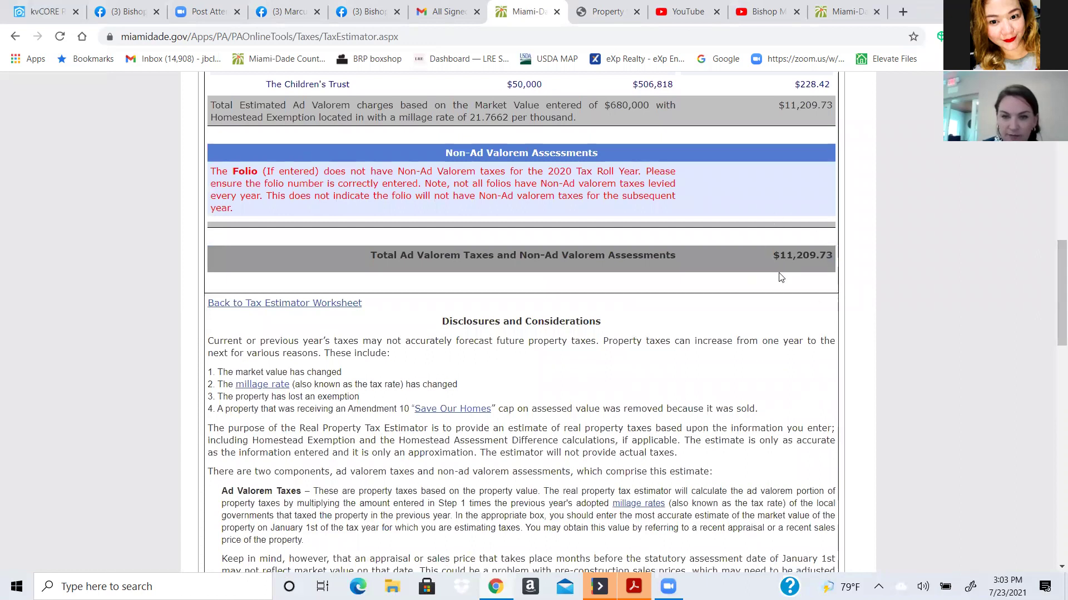
drag(1053, 287, 1053, 192)
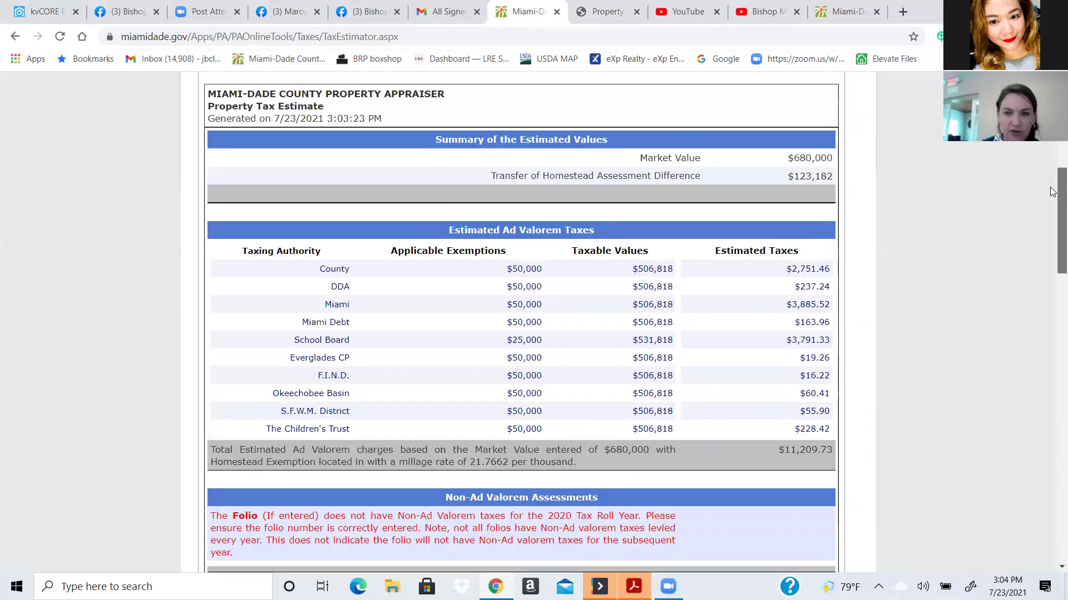